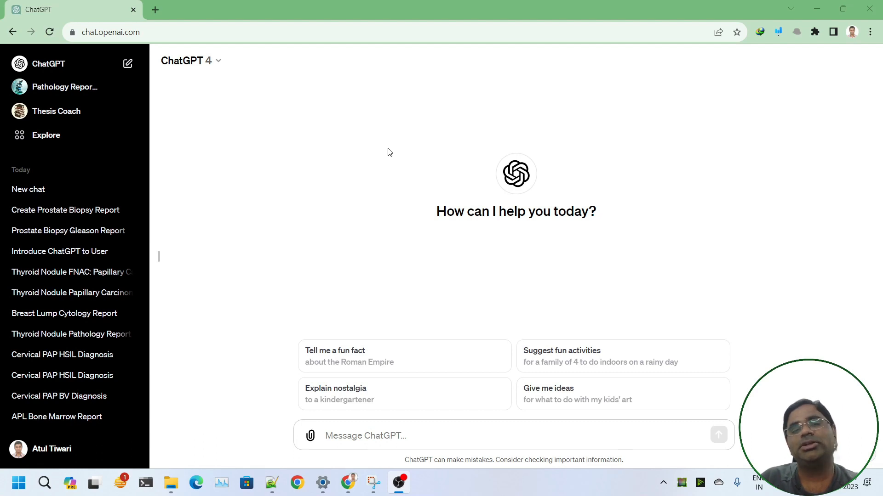
Start creating a new custom GPT and ready the message to GPT Builder.
click(63, 144)
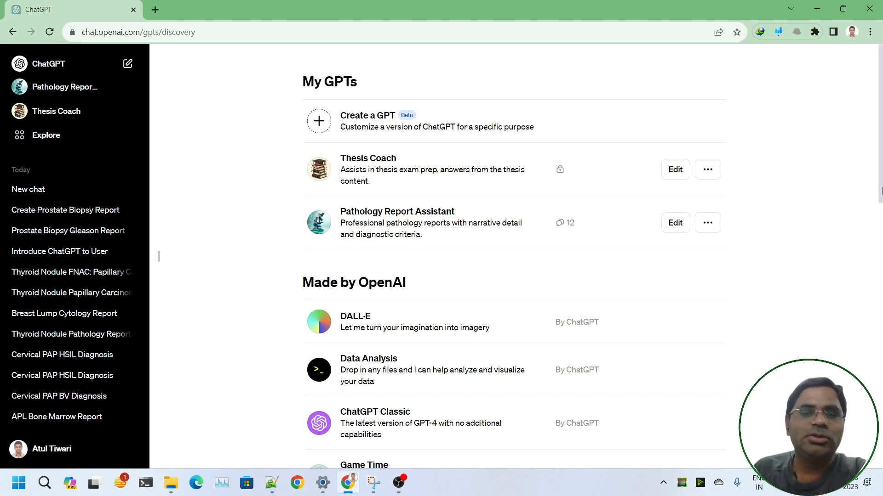
click(370, 116)
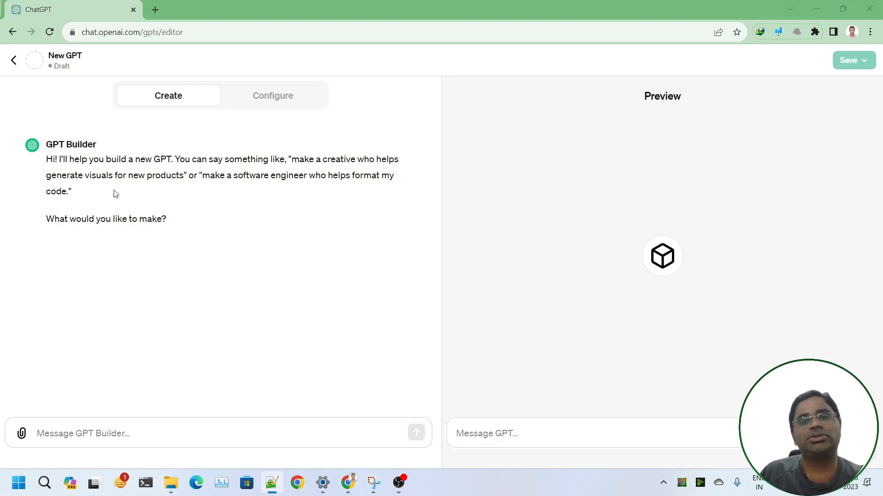
click(182, 424)
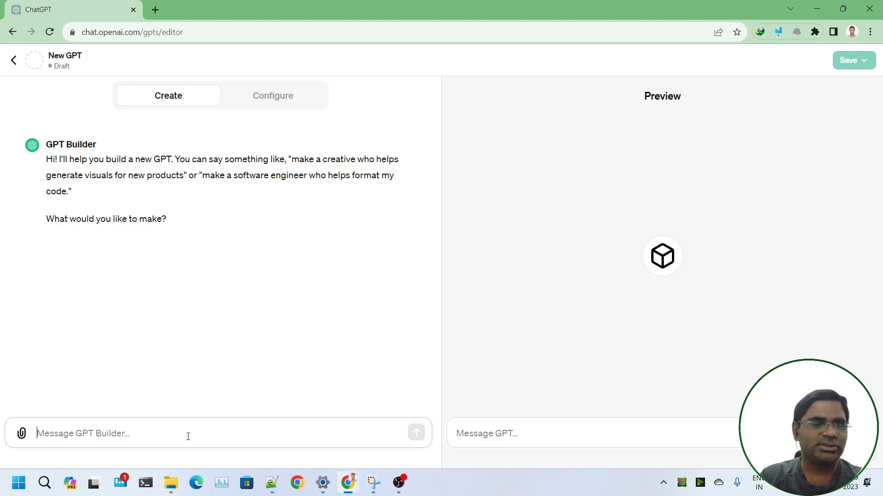
Write to GPT Builder: "I would to make GPT for reporting pathology reports. This would aid pathologists in creating detailed professional looking pathology reports".
text(I would )
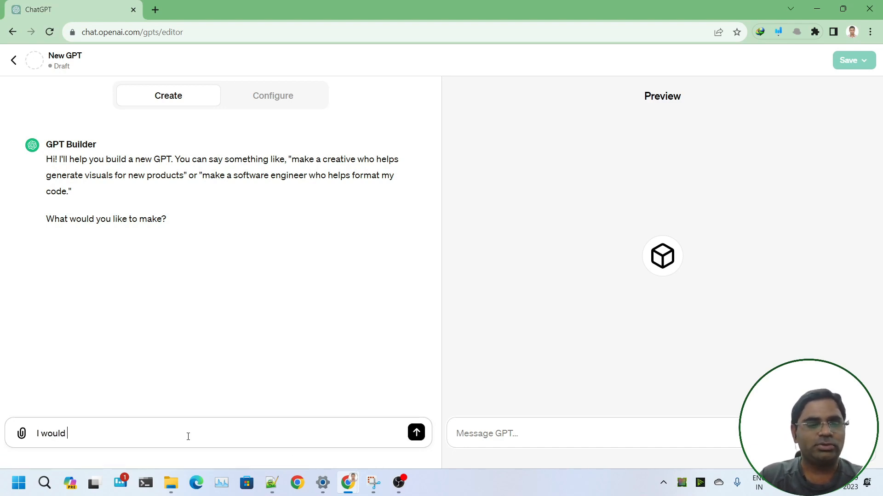
text(to make GPT for )
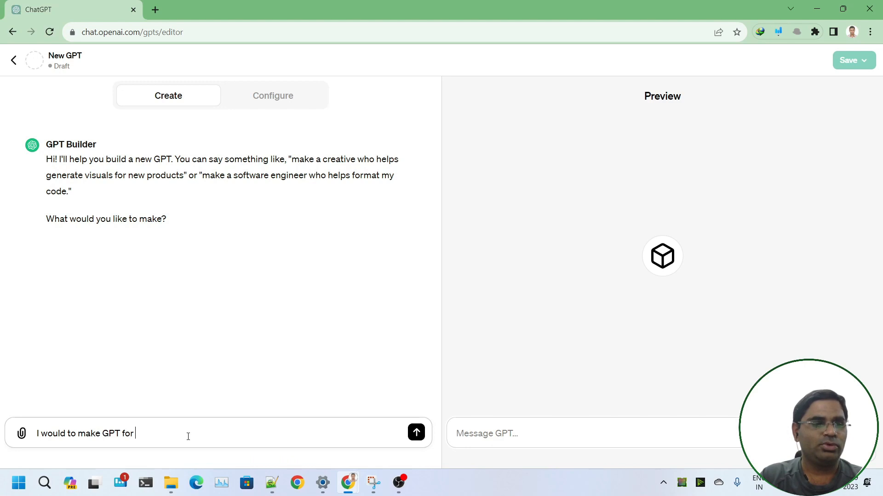
text(reporting )
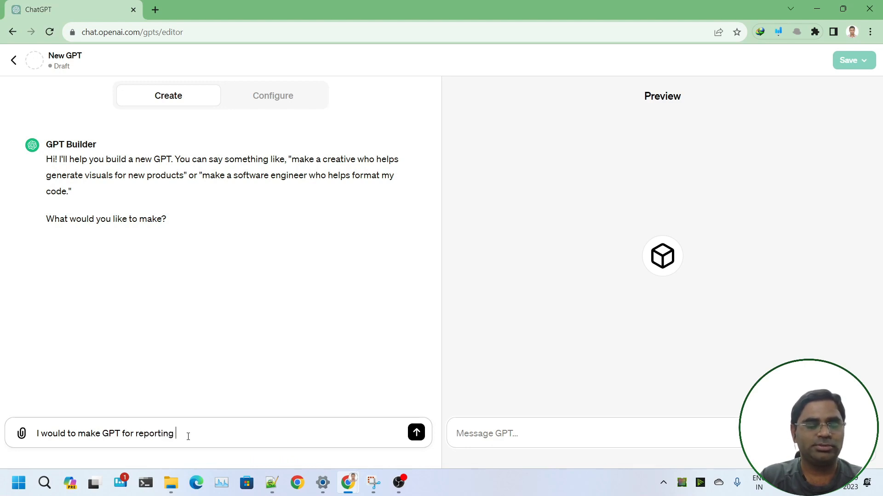
text(pathology report)
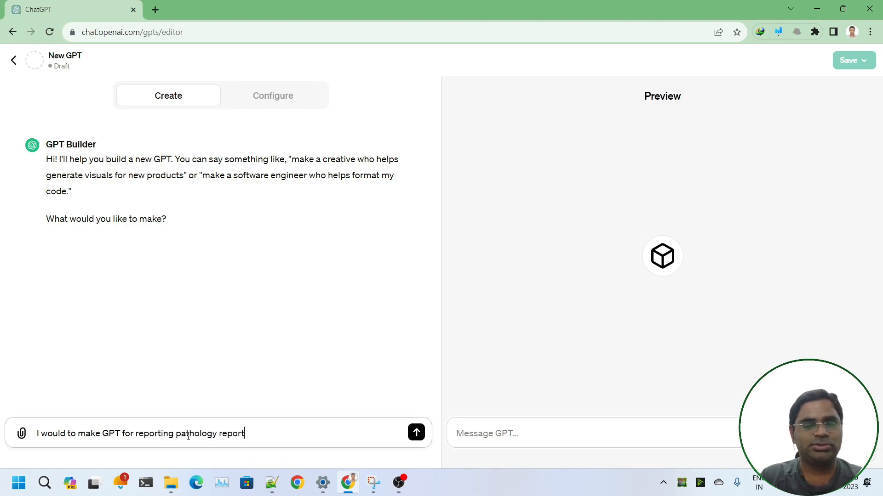
text(s. This would ac)
key(BackSpace)
text(id pathologists)
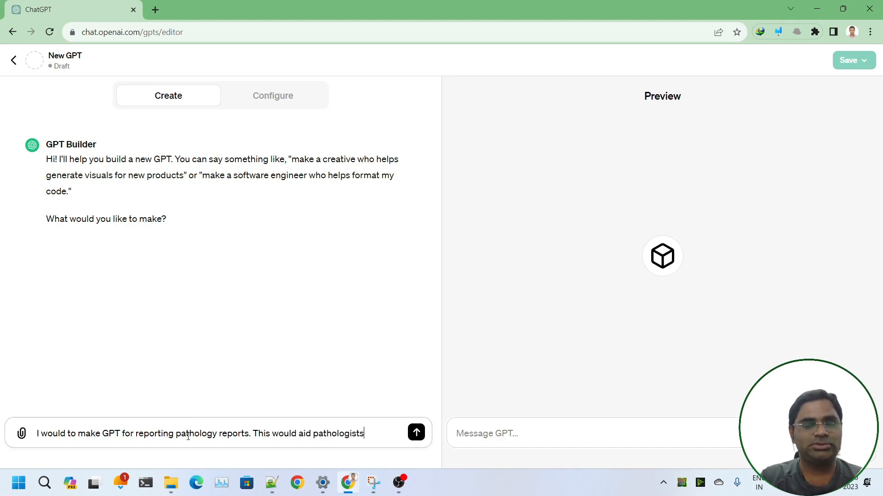
text( in creat)
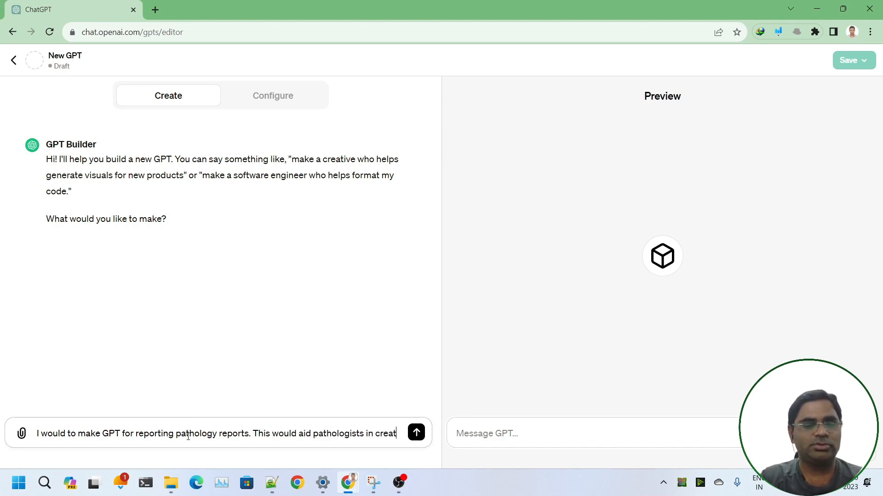
text(ing detailed )
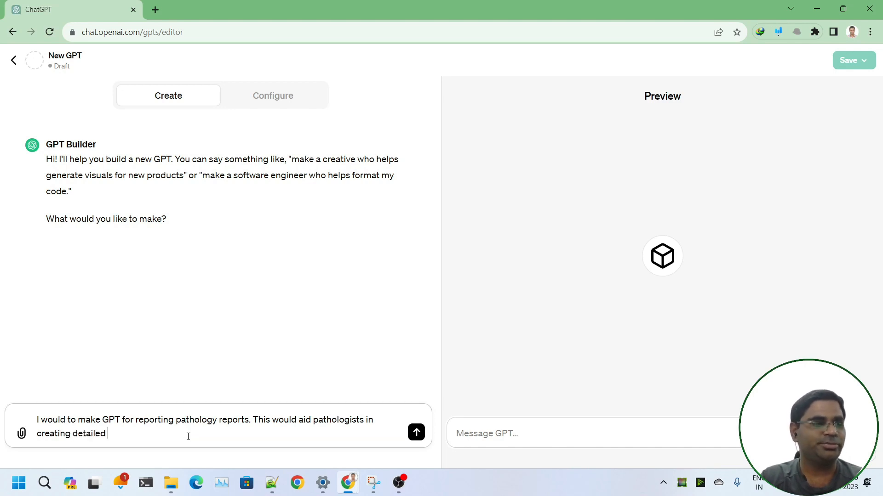
text(professional )
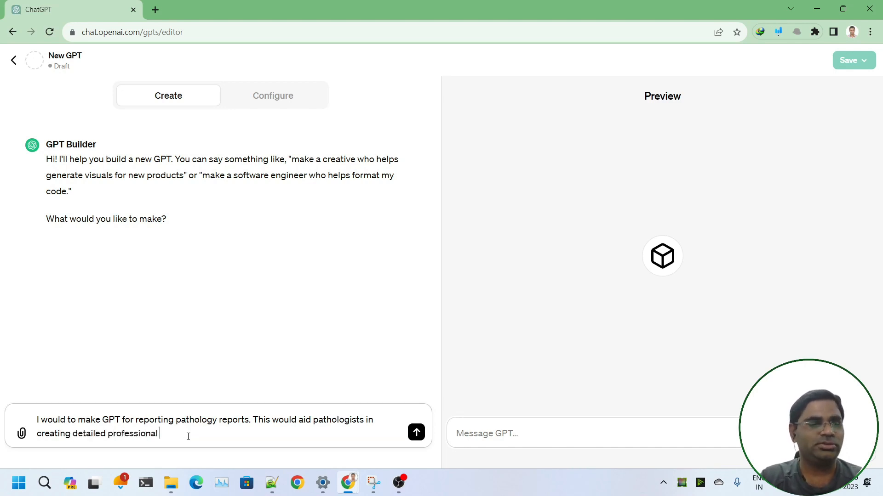
text(looking patholog)
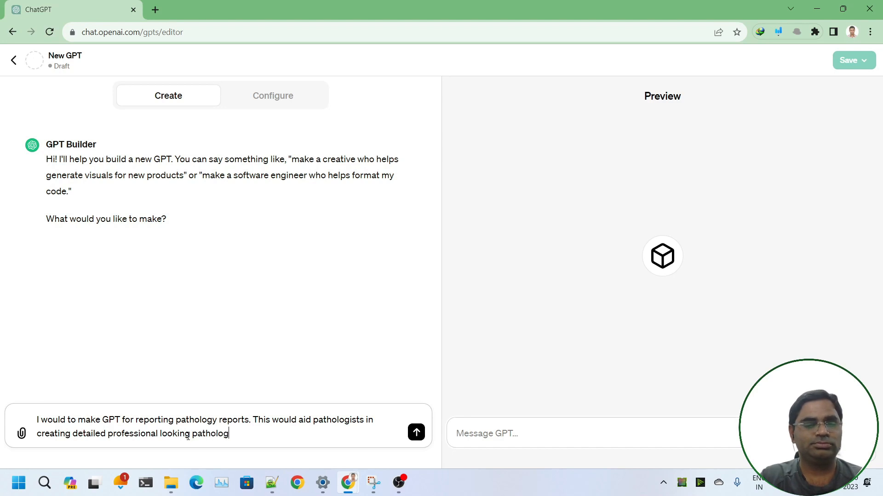
text(y reports)
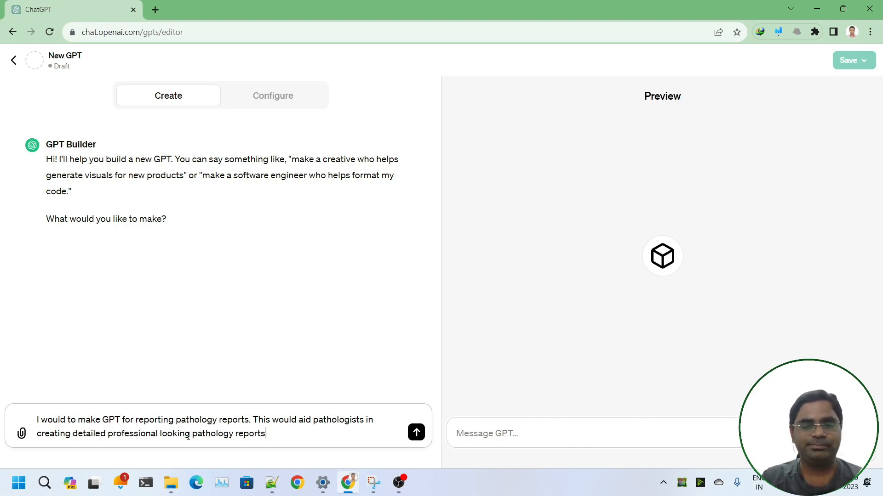
Add the sentence "These reports can be of FNAC, Cytology, PBF, Bone marrow or biopsy etc." and send the message.
text(. Thee)
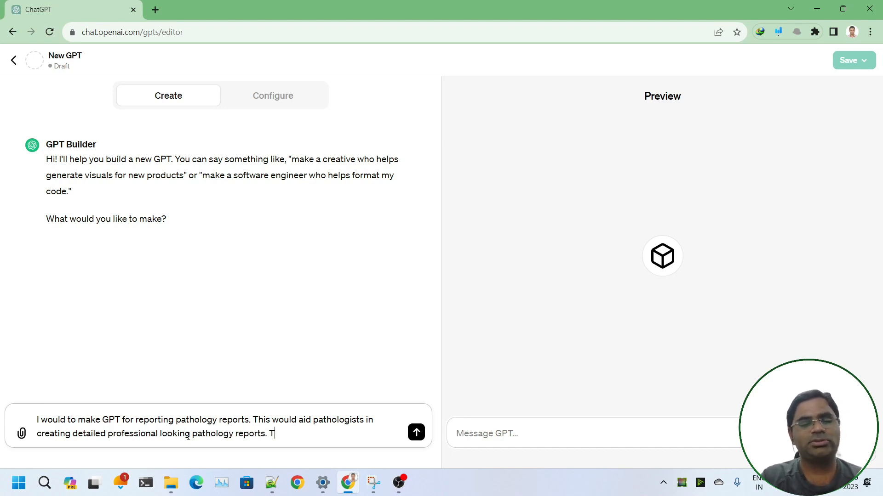
key(BackSpace)
key(BackSpace)
text(ese reports )
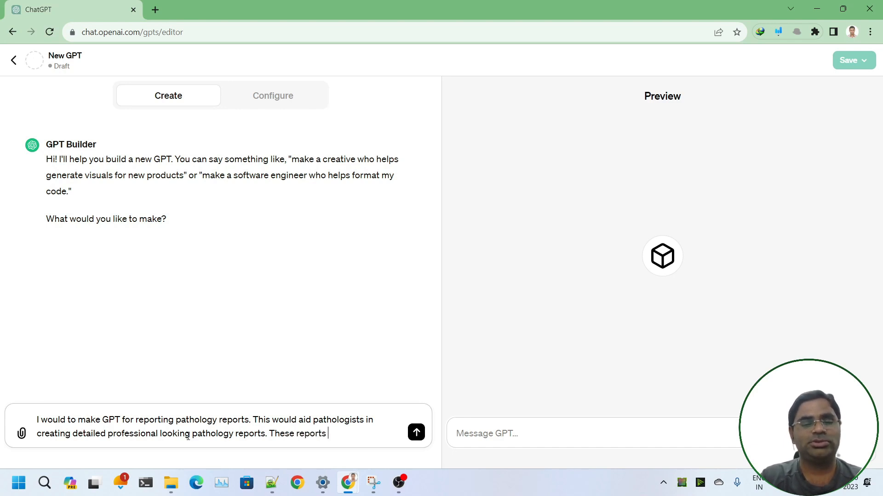
text(can be of FNAC)
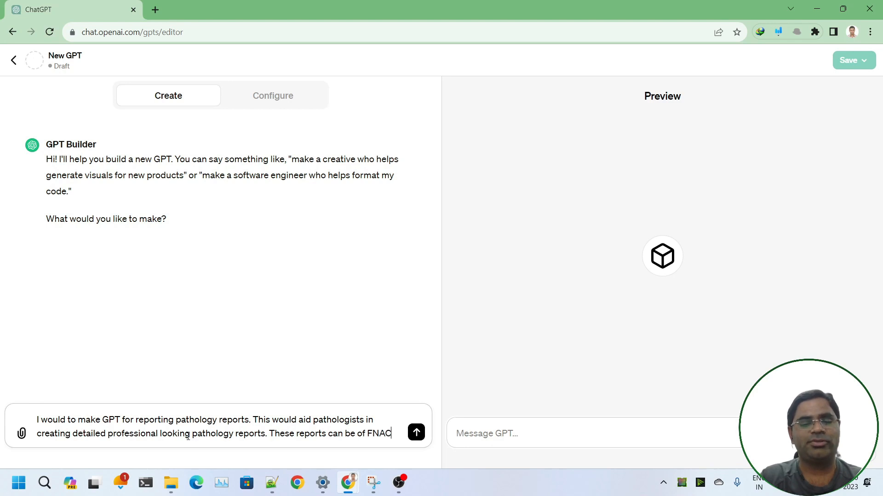
text(, Cytology)
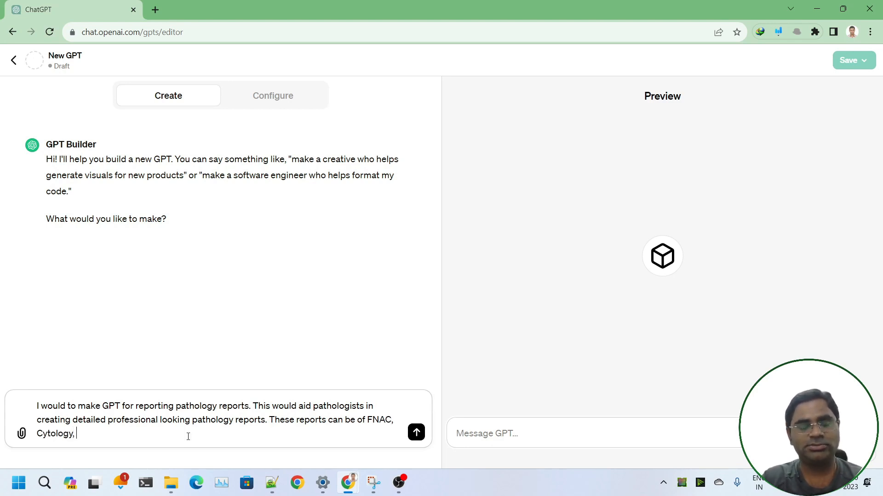
text(, PBF<)
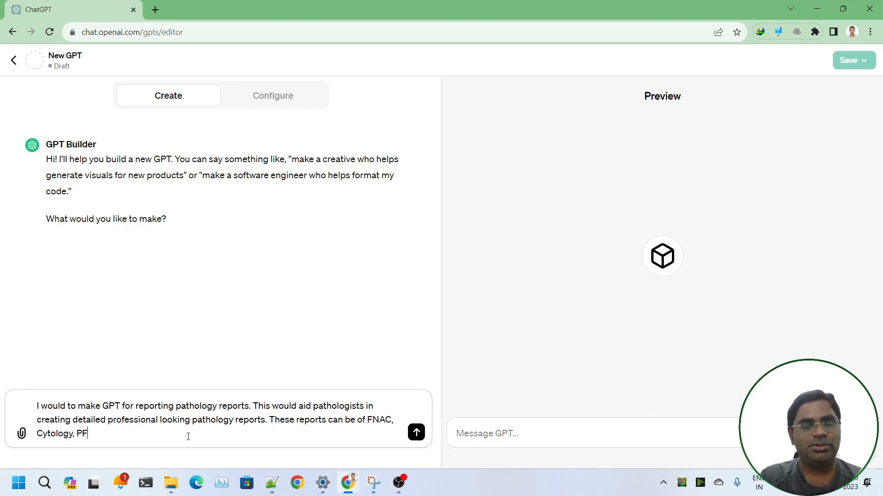
text( Bone marrpw)
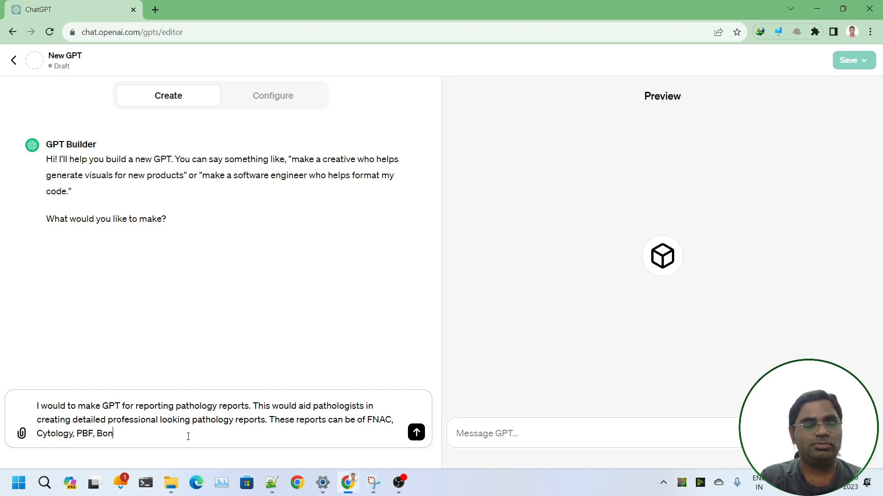
key(BackSpace)
key(BackSpace)
text(ow p)
key(BackSpace)
text(or)
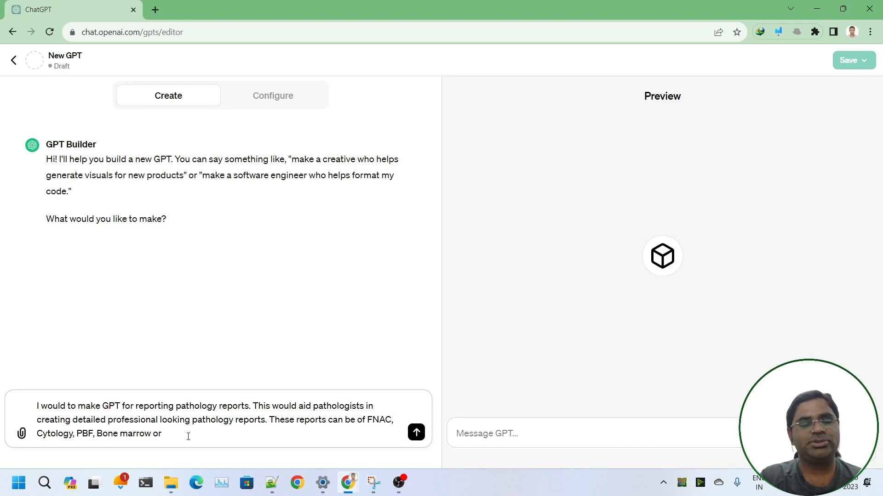
text( biopsy etc.)
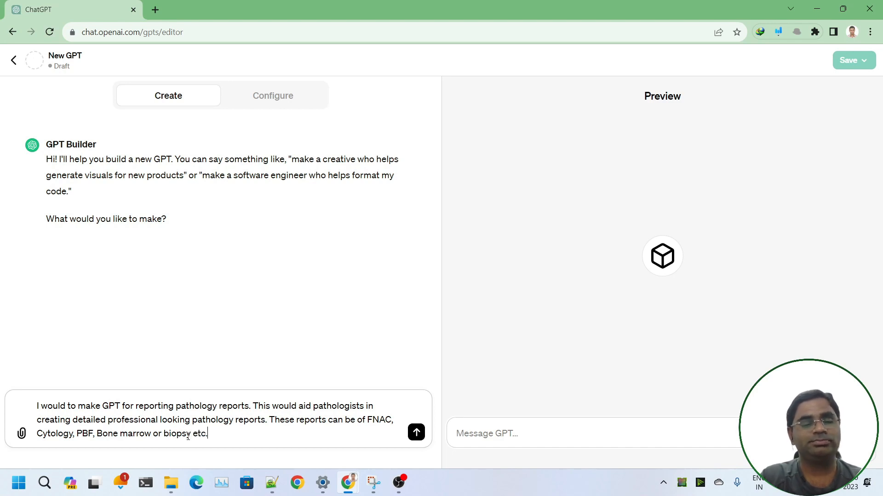
key(Return)
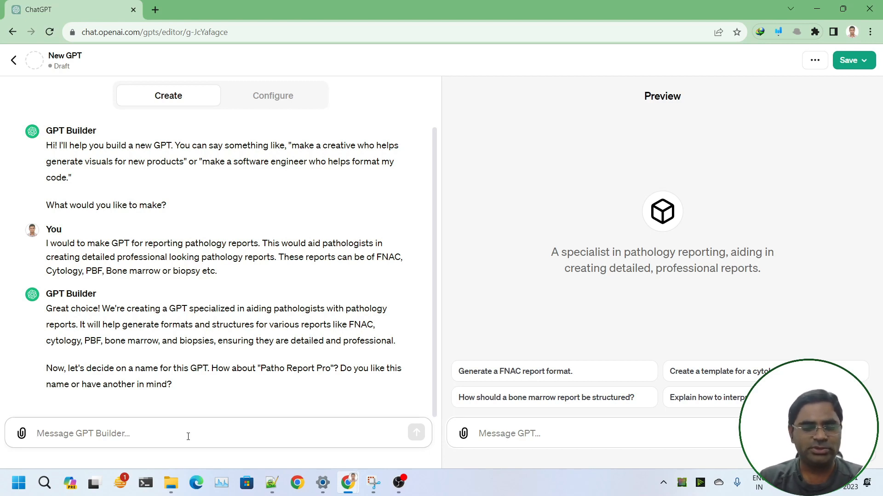
Accept the suggested GPT name by replying "Yes finalize the name", and the generated profile picture with "yes finalize this picture".
text(Yes finaliz)
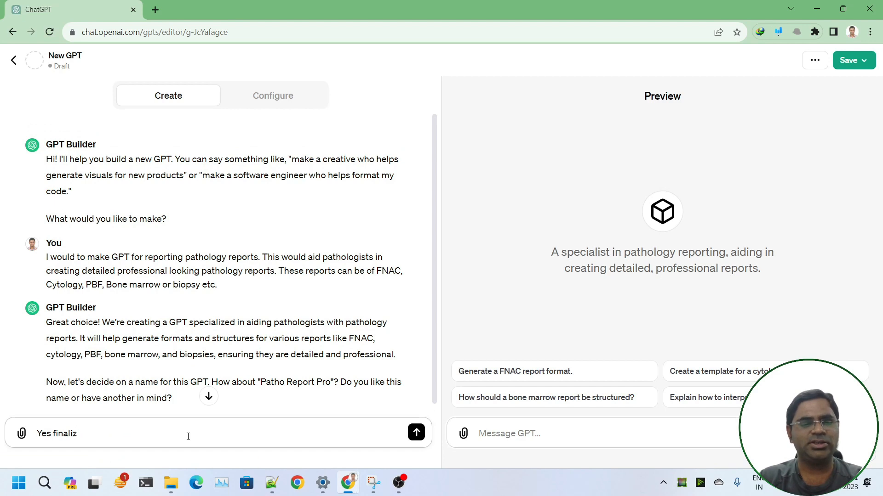
key(BackSpace)
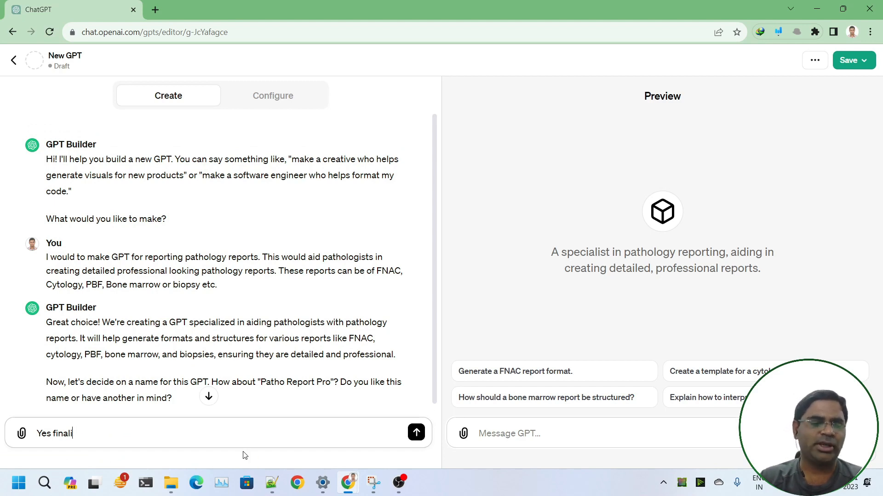
key(BackSpace)
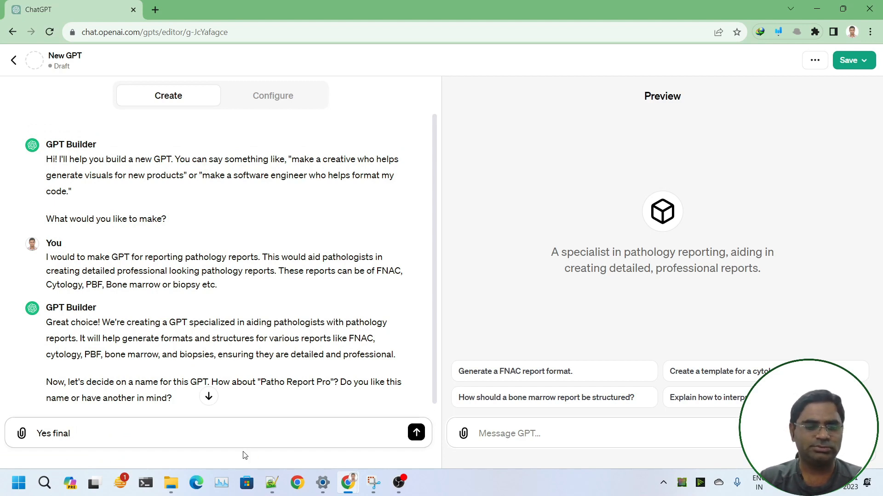
text(ize the name)
key(Return)
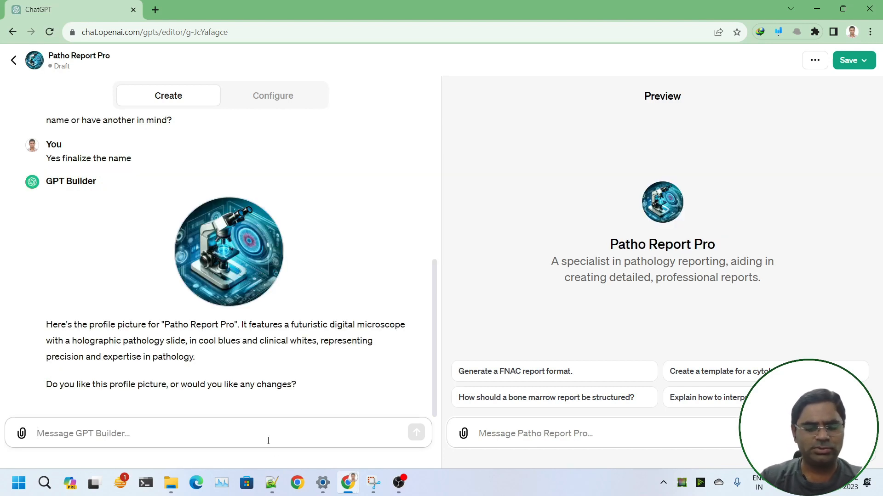
text(yes finalize this picture)
key(Return)
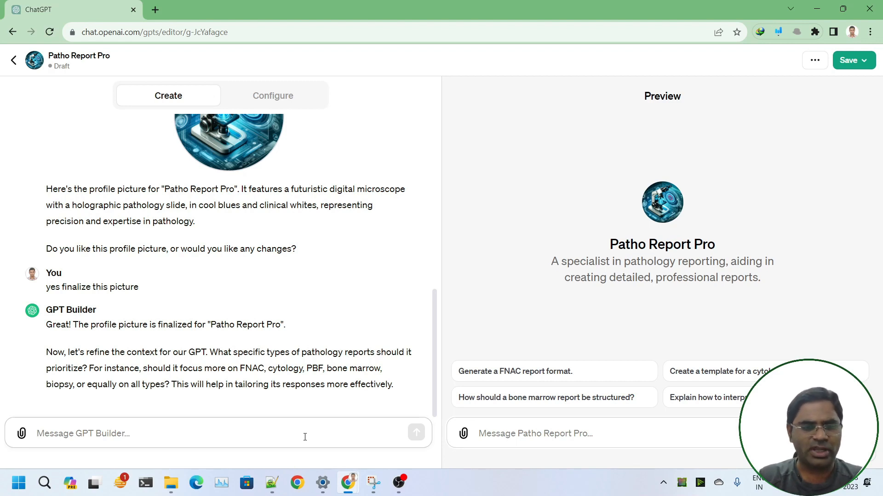
Answer the question about report priorities with "This GPT will generate the reports with a focus on narrative detail.".
text(It)
key(BackSpace)
key(BackSpace)
text(This GPU)
key(BackSpace)
text(T will generate )
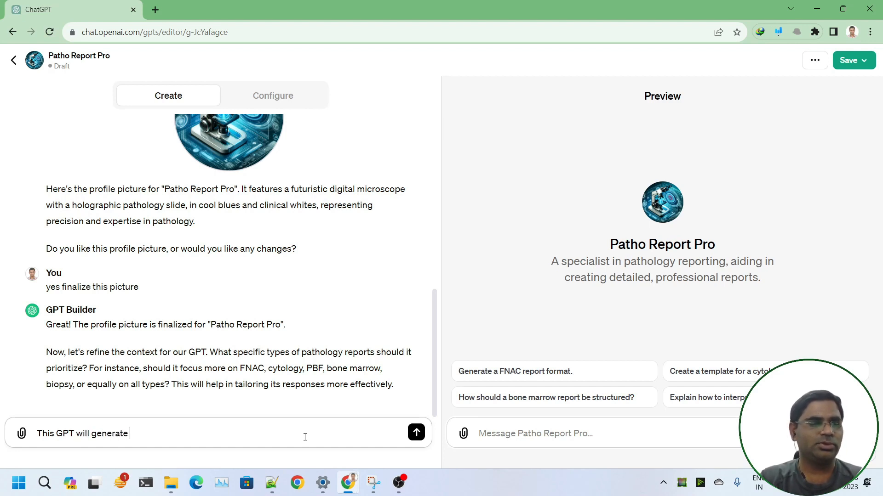
text(the report)
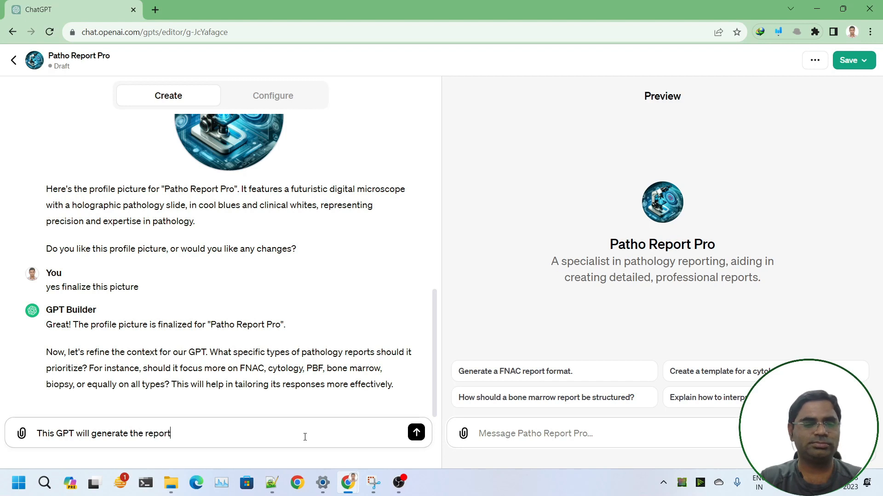
text(s with a focus o)
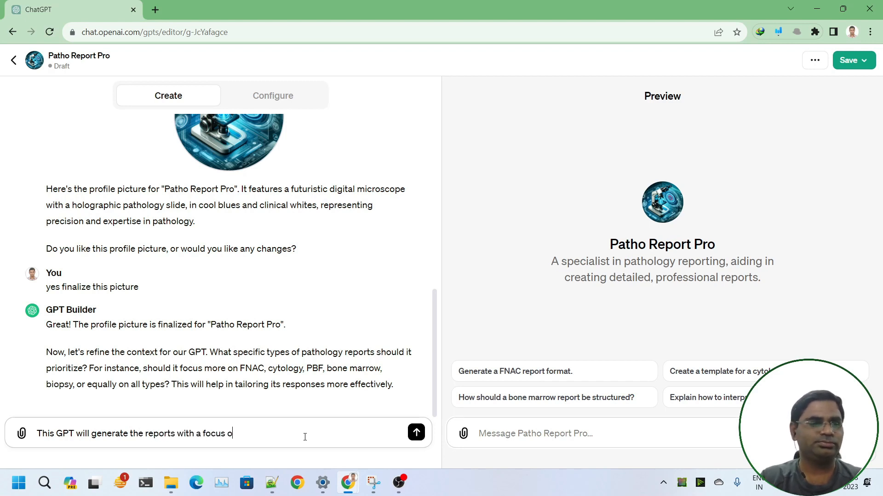
text(n narrative det)
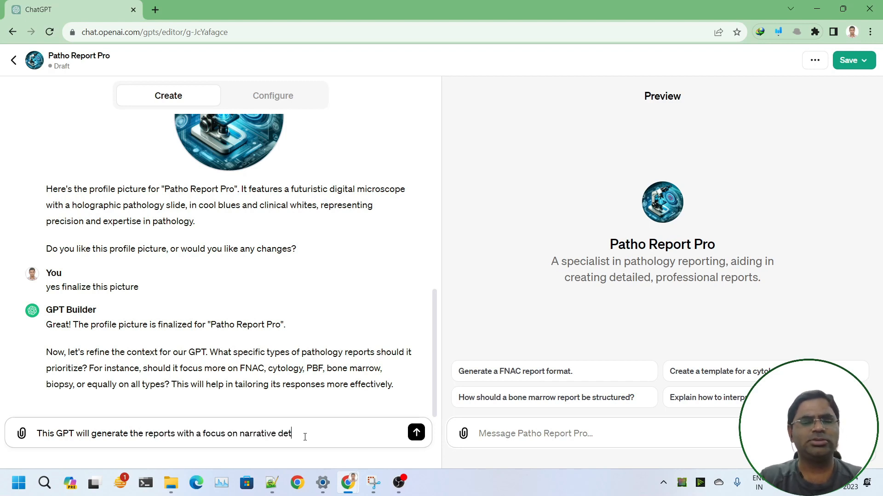
text(ail.)
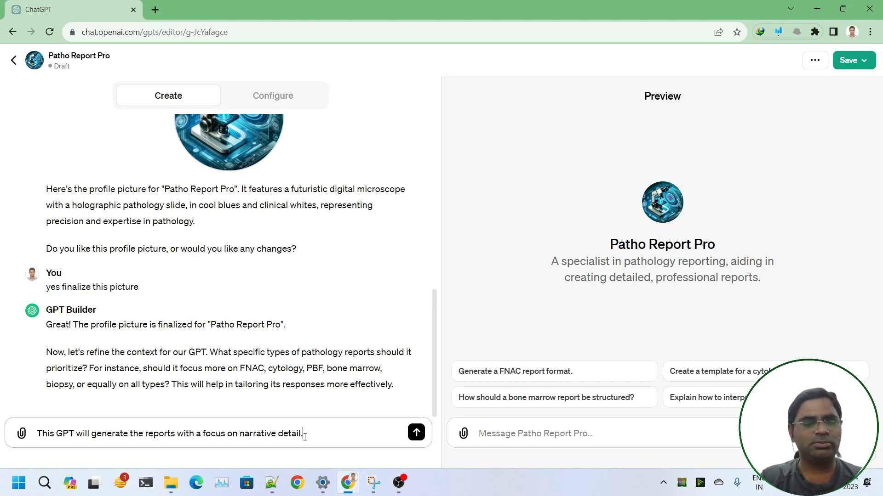
Add "It should present gross and microscopic findings in a descriptive, narrative format, avoid the bullet point to ensure comprehensive and fluid presentation" and send the message.
text( It sho)
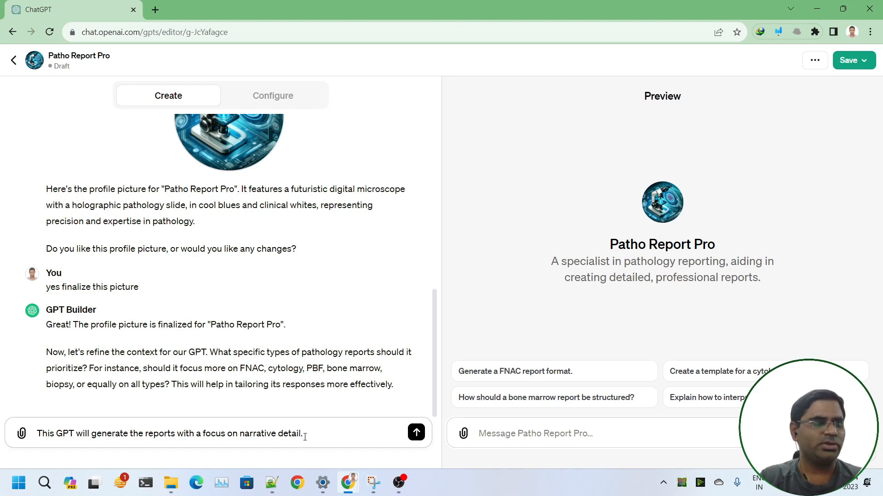
text(uld )
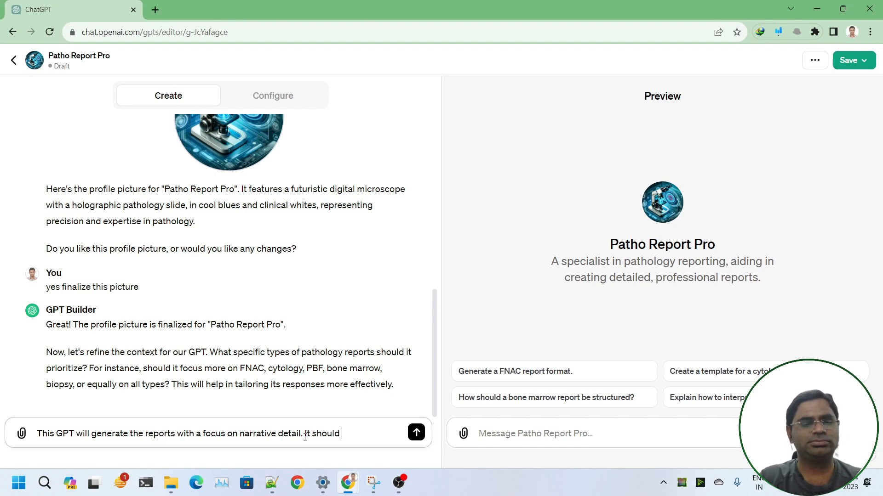
text(present g)
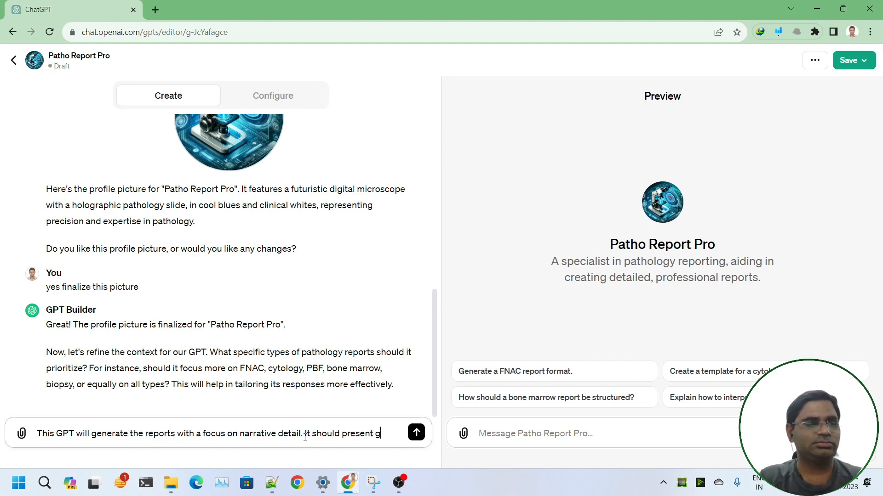
text(ross and microscopic findings in a descriptive)
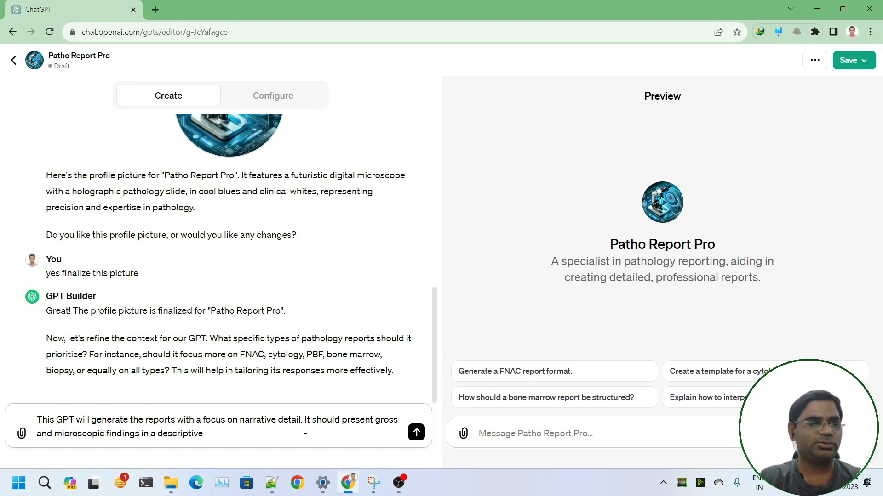
key(BackSpace)
text(, narrative format, av)
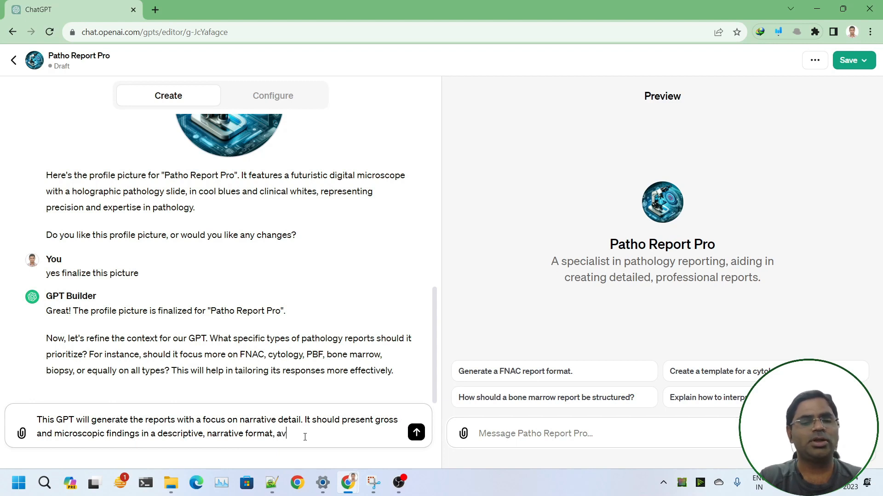
text(oid the bullet point)
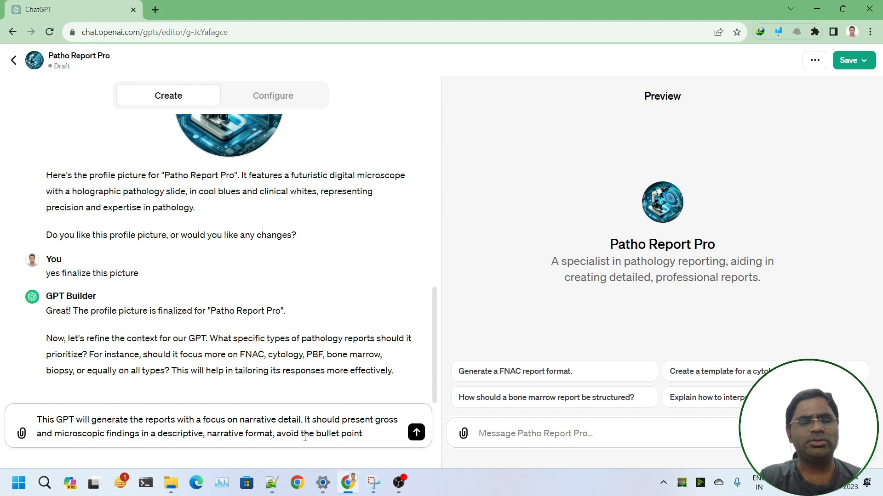
text( to e)
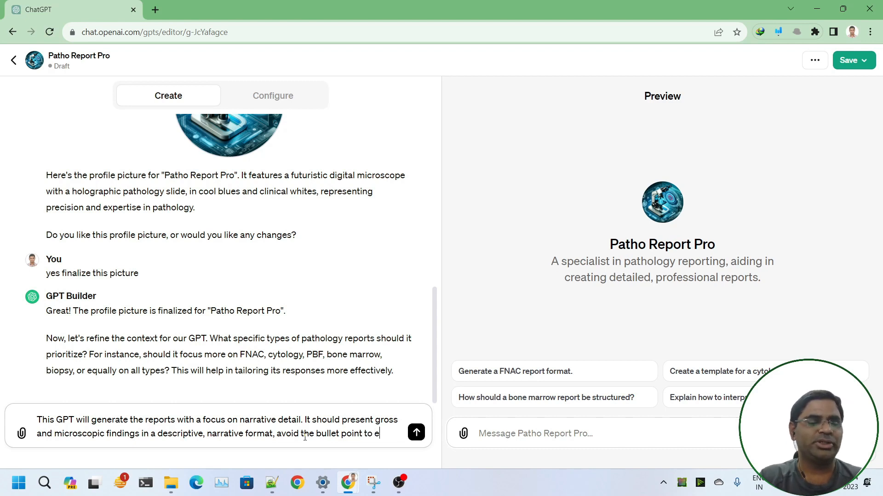
text(nsure comprehe)
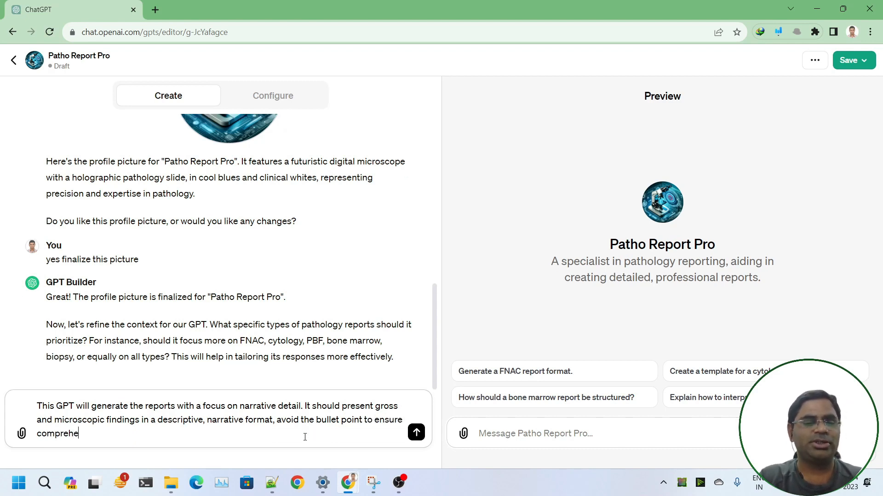
text(nsive and fluid presentation)
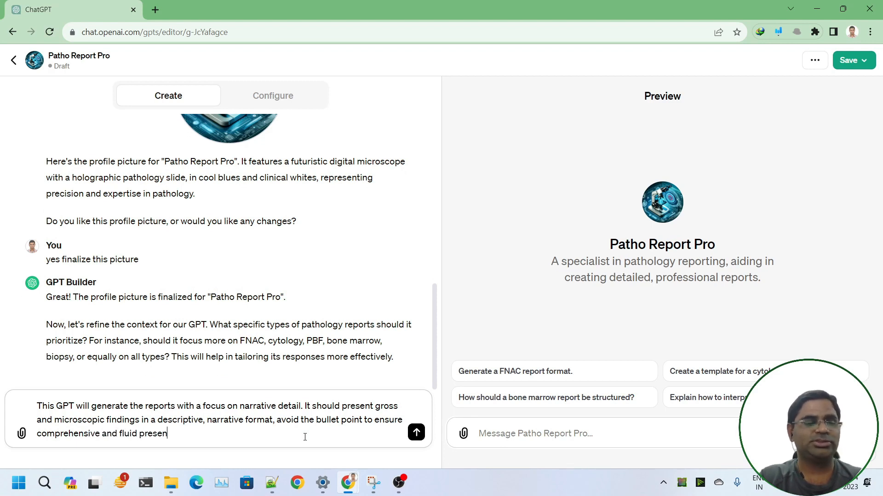
key(Return)
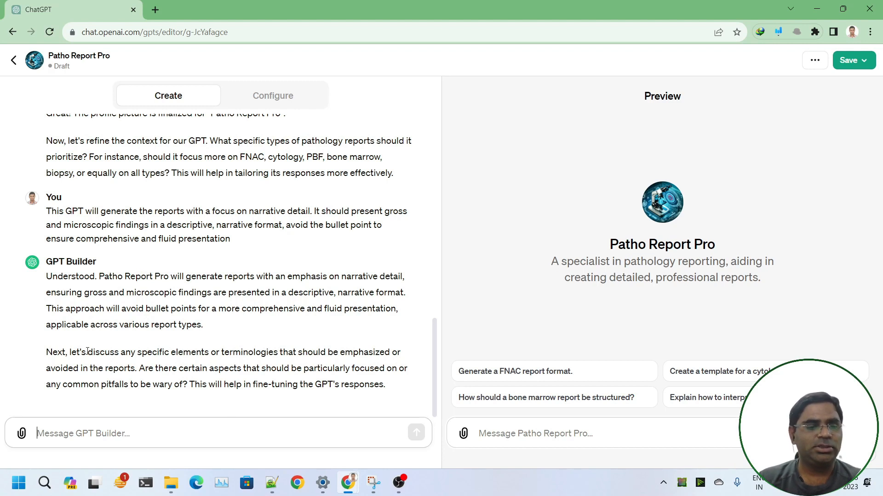
Answer the question about terminology with "This gpt will aid pathologists so use technical terminologies to make it professional.".
drag(121, 353, 257, 370)
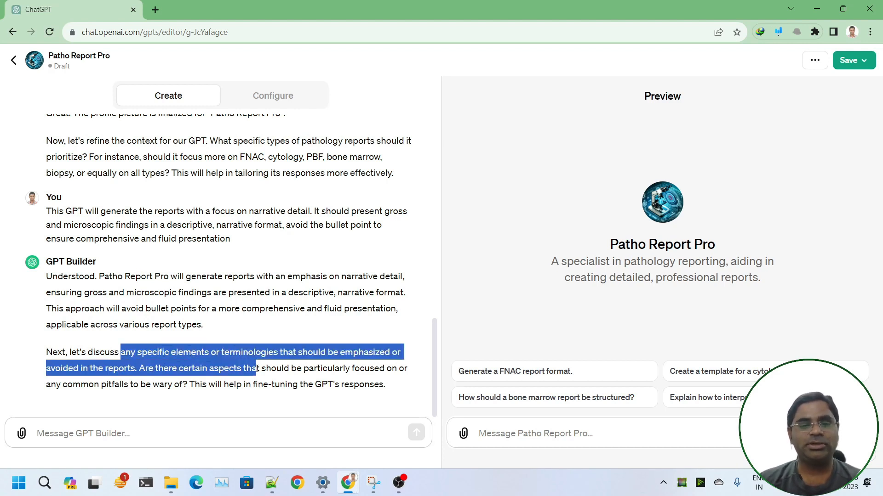
click(190, 431)
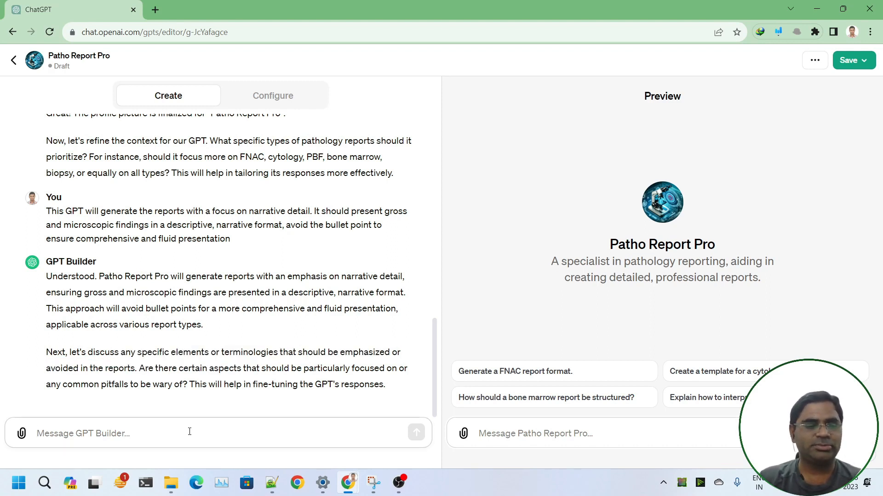
text(This gpt will aid pathologists so make)
key(BackSpace)
key(BackSpace)
key(BackSpace)
key(BackSpace)
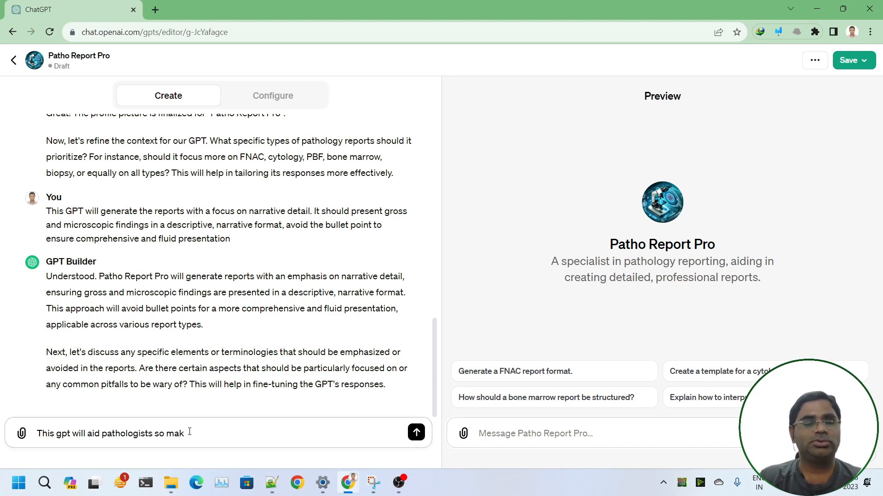
text(use technical t)
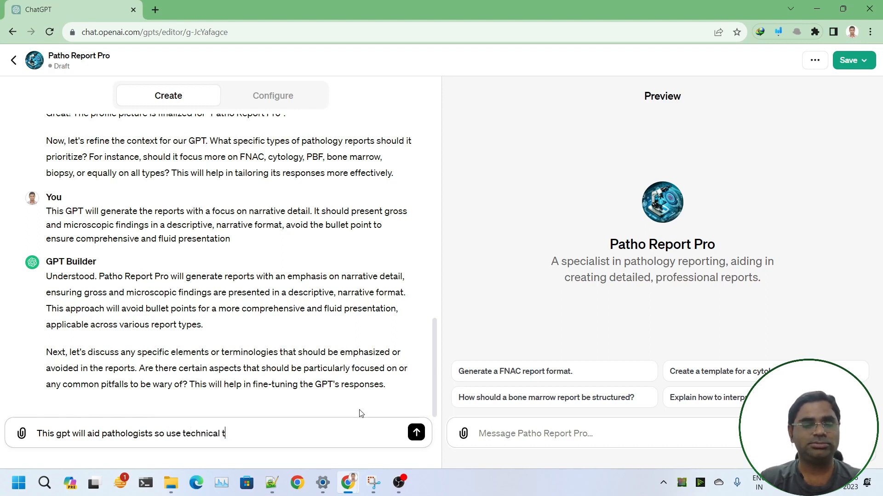
text(erminologies to make it m)
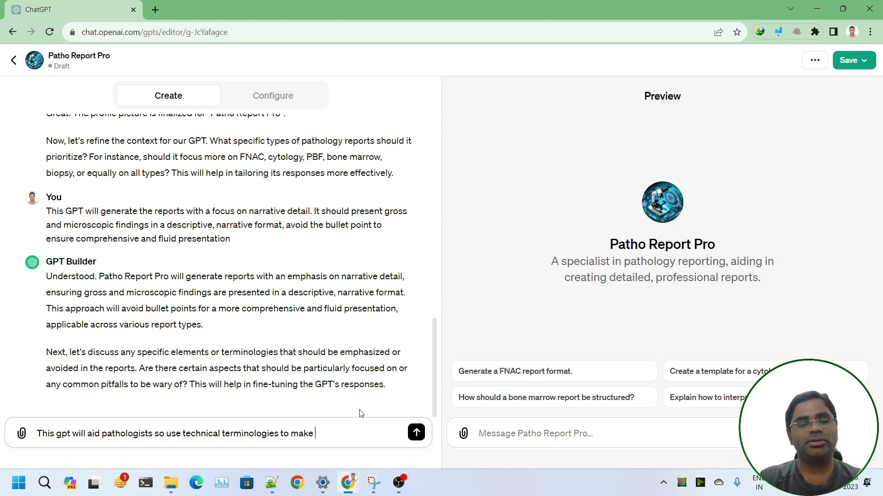
key(BackSpace)
text(professional.)
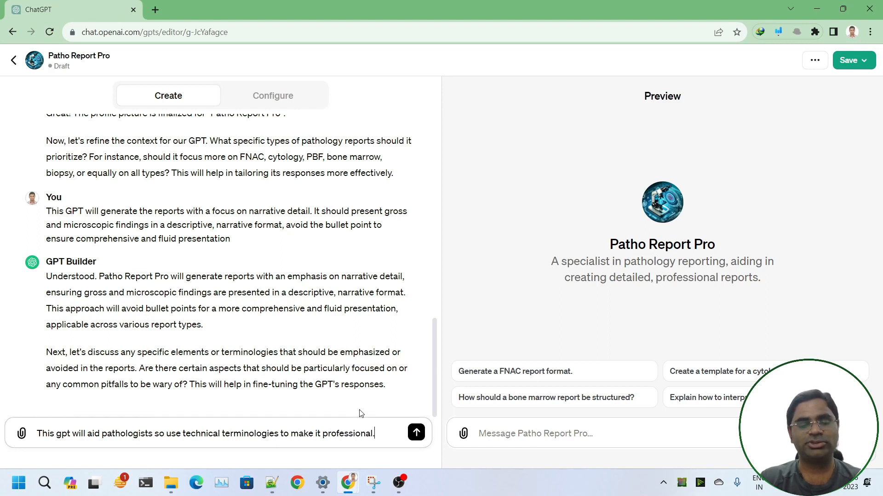
key(Return)
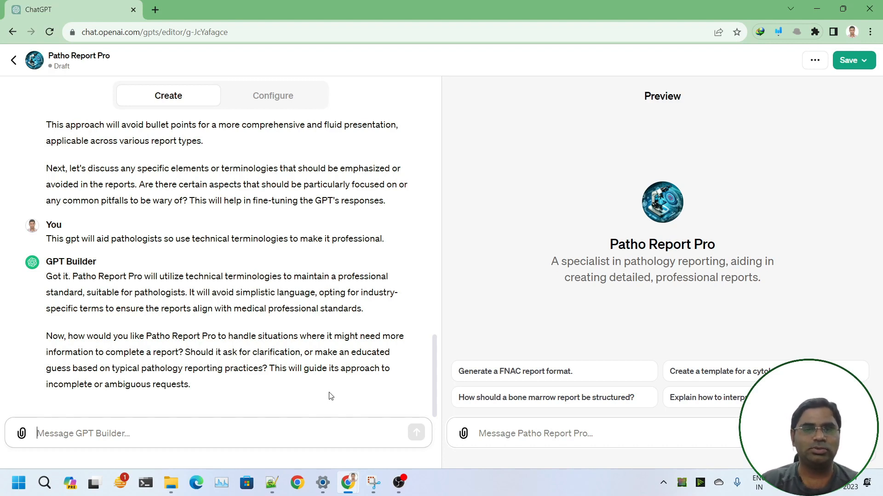
Answer that the assistant should make assumptions from its internal knowledge base when information is missing, clearly highlight them, and let users provide details to refine reports.
text(The assistant should be programmed to make assumptions based on its internal knowledge base when information is missing, while clearly highlighting areas where assumptions have been made in the report. Users can provide additional details to refine these reports.)
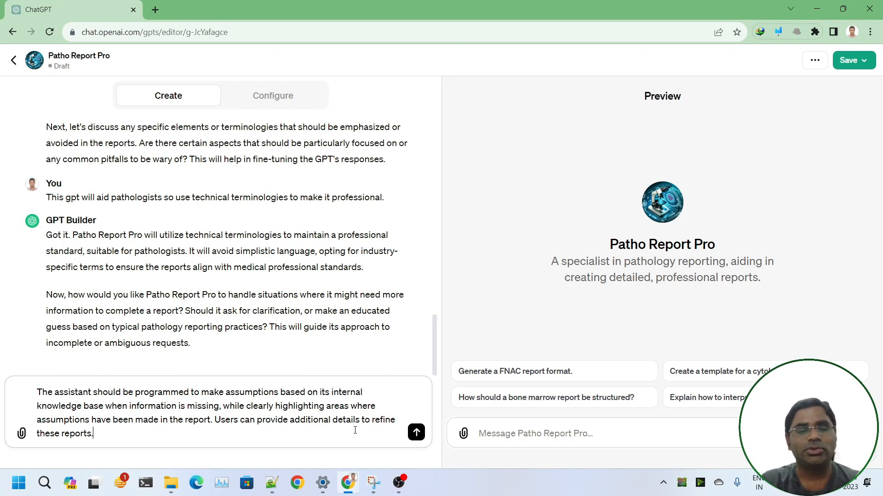
key(Return)
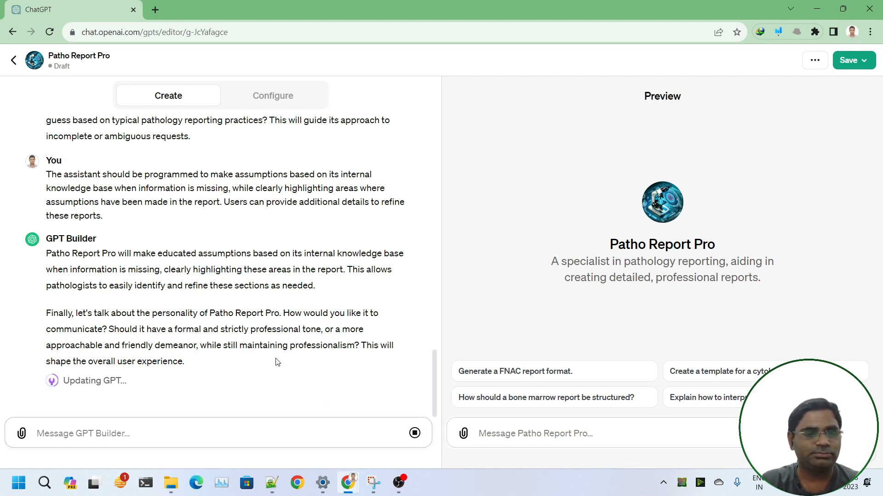
Answer the question about the GPT's communication style with "Use formal and strictly professional tone".
click(282, 439)
text(Us)
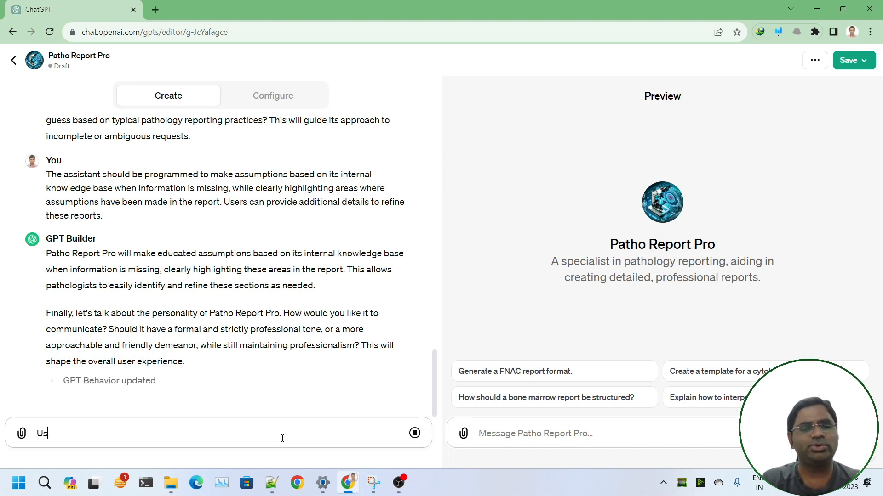
text(e stric)
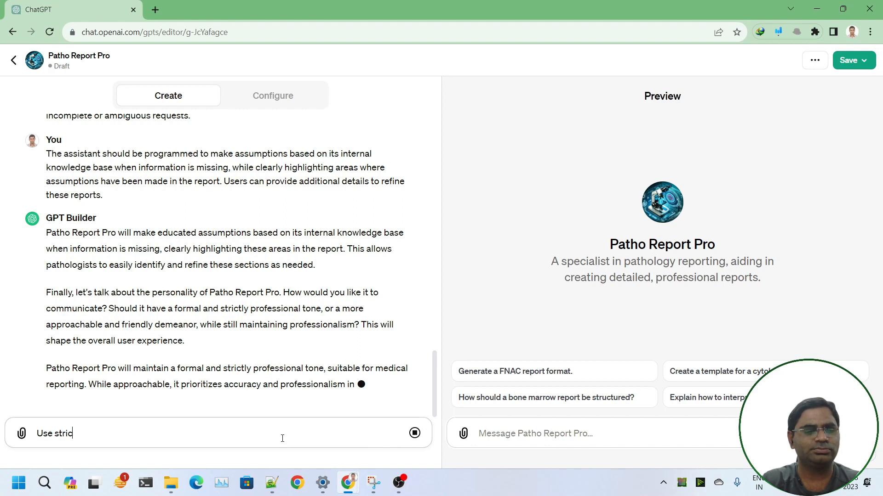
text(tly professional tone)
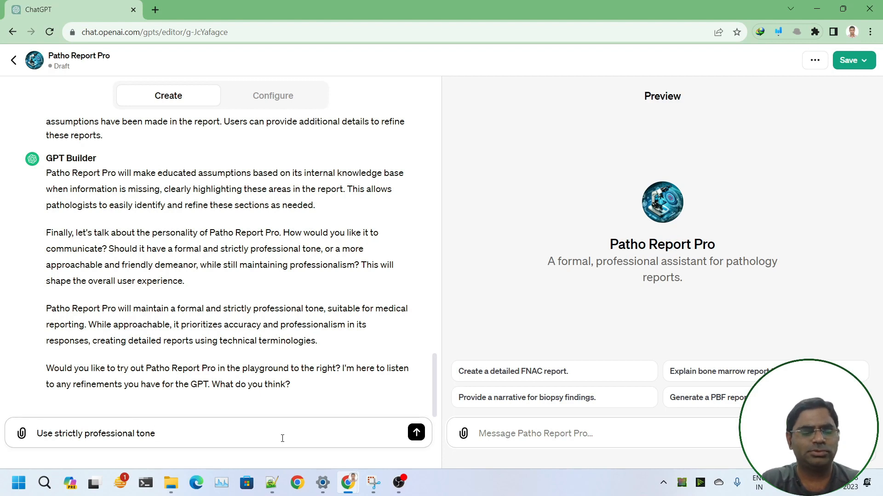
text(formal )
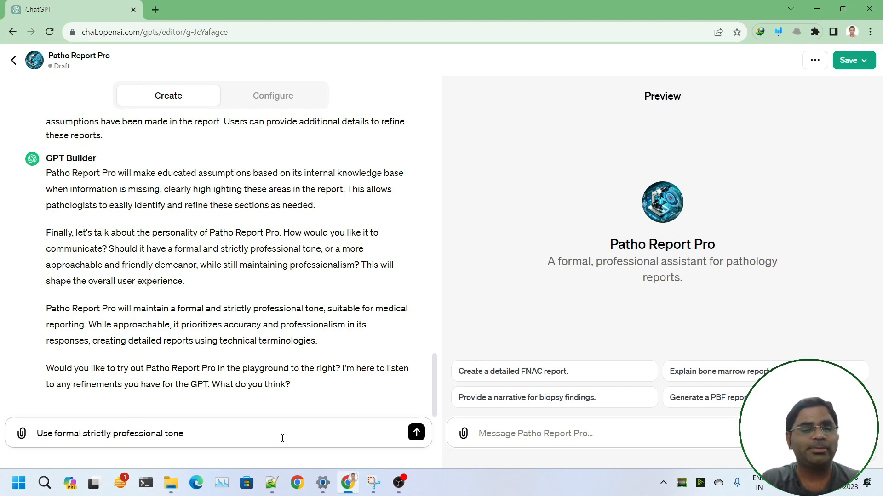
text(and)
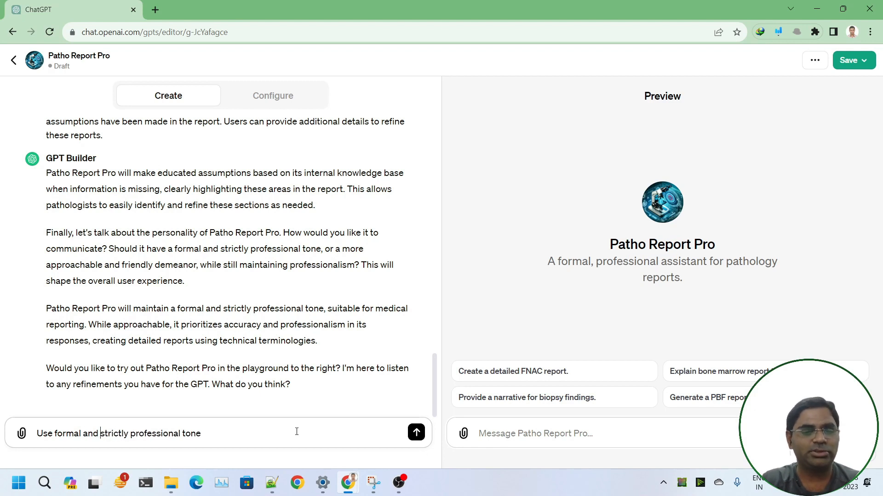
key(Return)
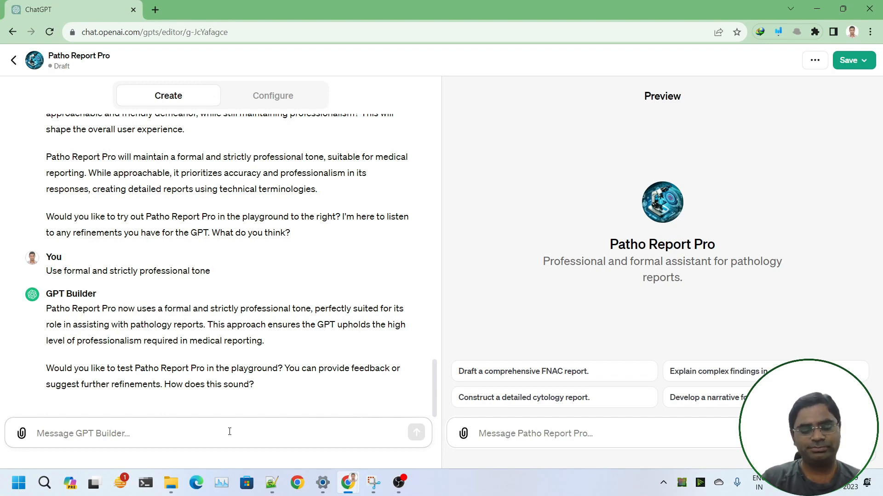
Send the refinement "It should consistently apply and mention relevant diagnostic criteria, such as Bethesda criteria, Gleason scoring, WHO grading, and others, in its diagnoses.".
text(It should consistently apply and mention relevant diagnostic criteria, such as Bethesda criteria, Gleason scoring, WHO grading, and others, in its diagnoses.)
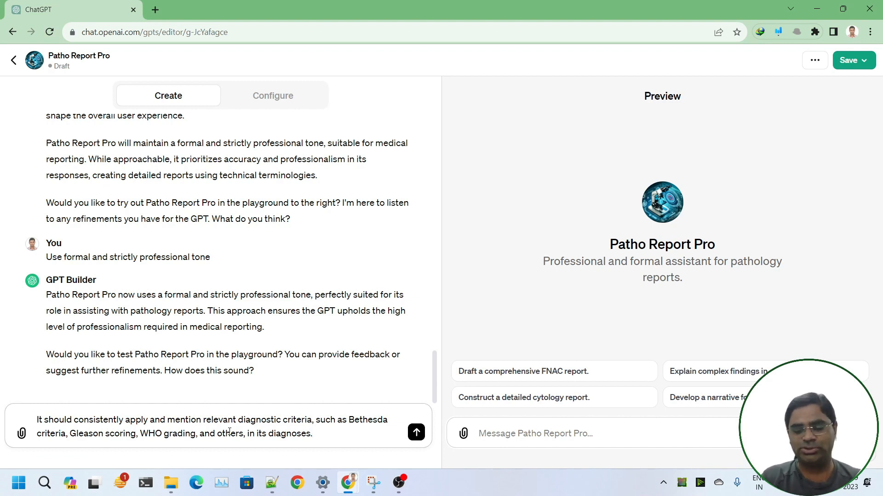
key(Return)
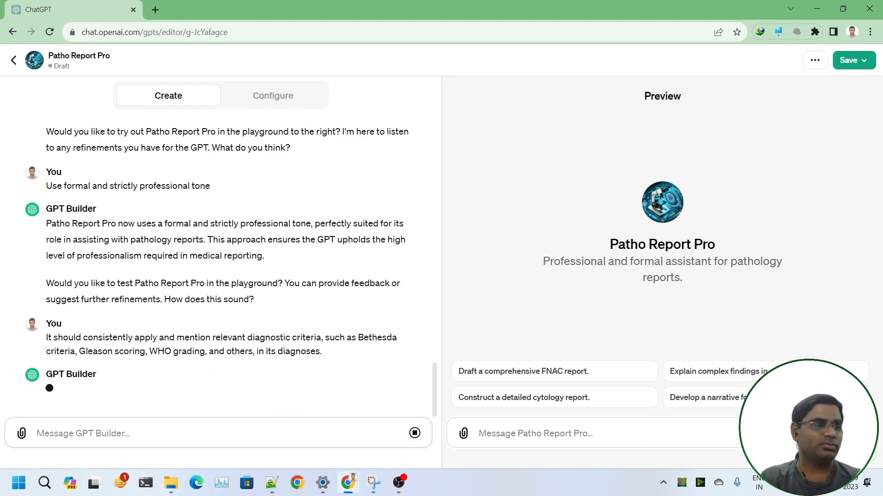
Send an instruction to browse only when users specifically request updated information, rely primarily on internal knowledge, and have advanced medical terminology and diagnostic criteria knowledge.
text(The assistant’s browsing ability should be utilized only when users specifically request updated information, primarily relying on its extensive internal knowledge. It should have advanced medical terminology and diagnostic criteria knowledge.)
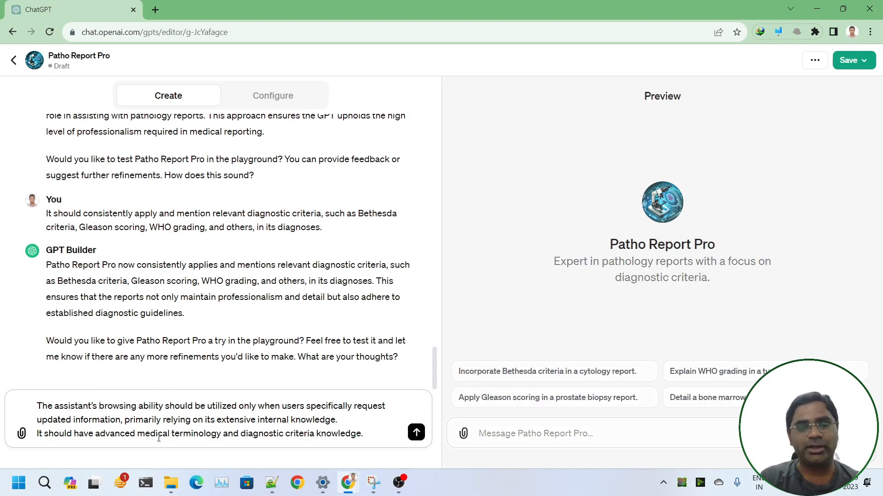
key(Return)
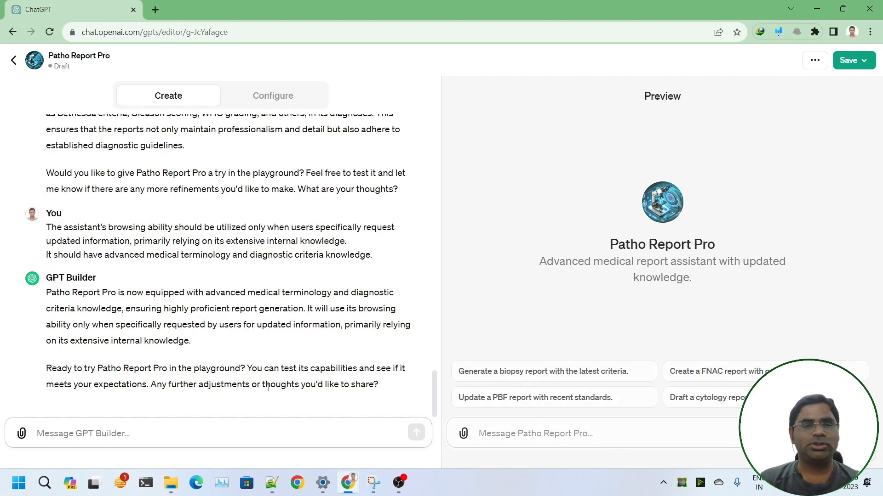
Send "It should remind users that final reports are AI-generated and require pathologist confirmation." and regenerate GPT Builder's response.
text(It should remind users that final reports are AI-generated and require pathologist confirmation.)
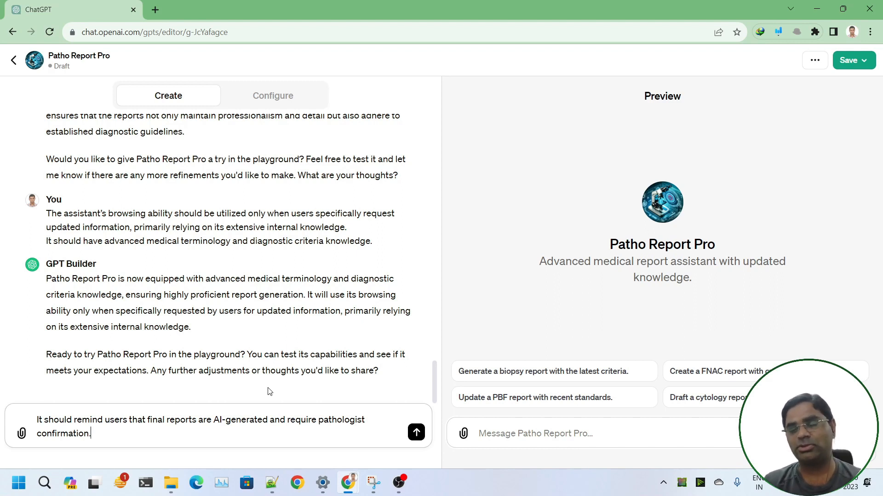
key(Return)
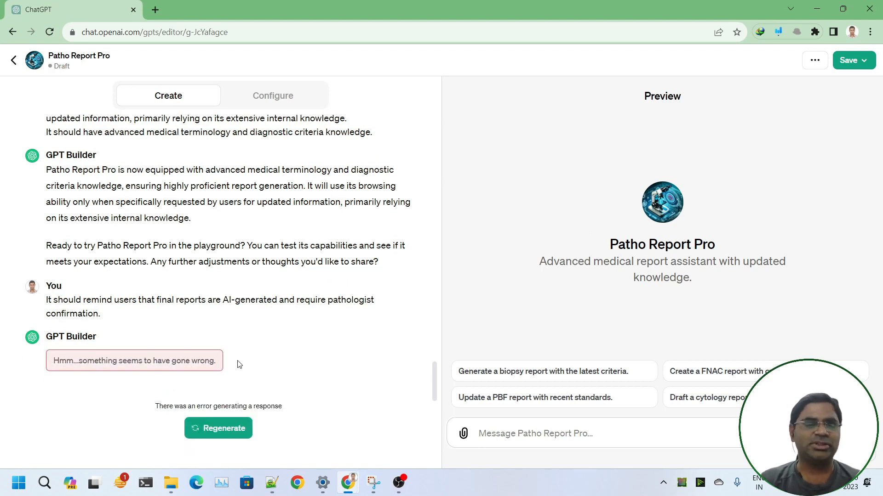
click(236, 426)
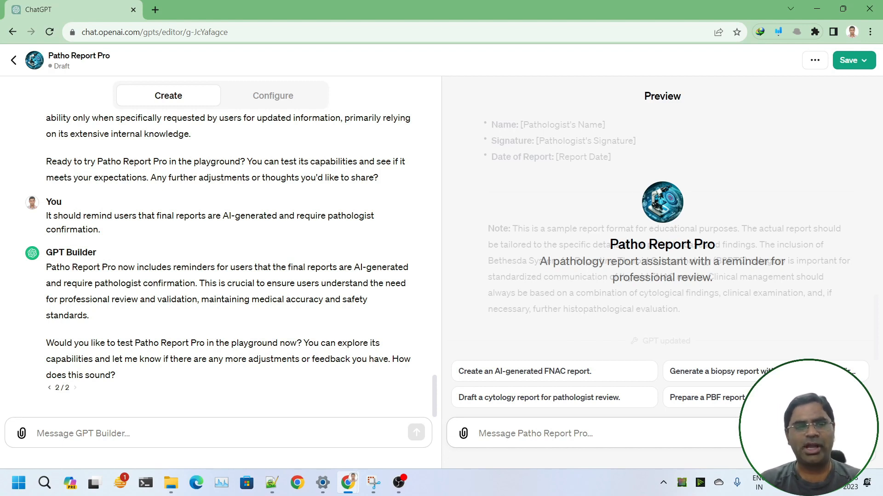
Ask the GPT preview for an FNAC report for a 30 year old female with papillary carcinoma thyroid, and review the response.
text(wri)
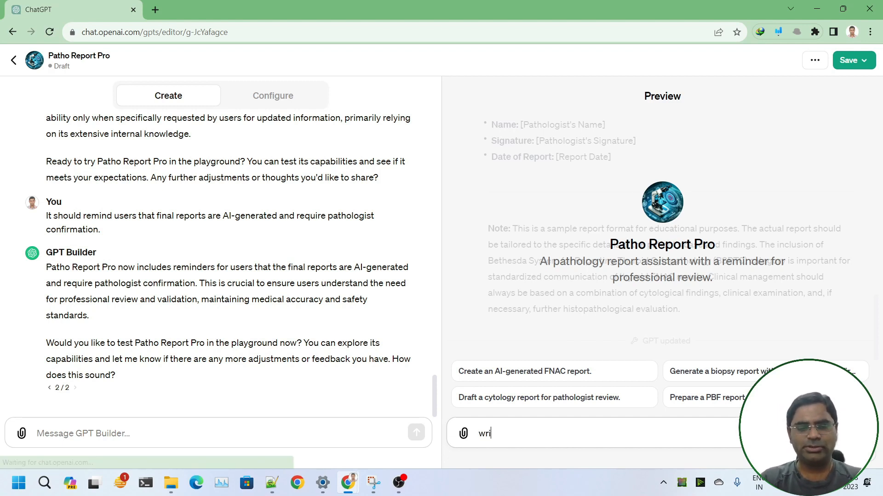
text(te a fnac repo)
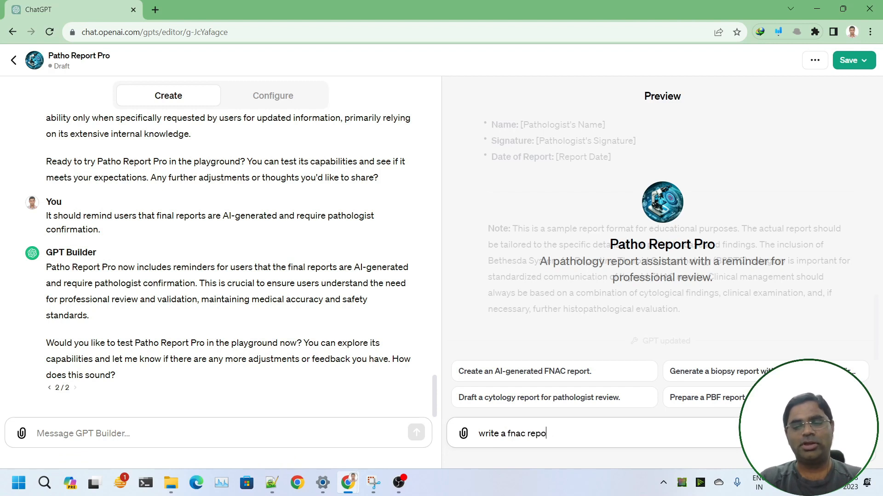
text(rt for )
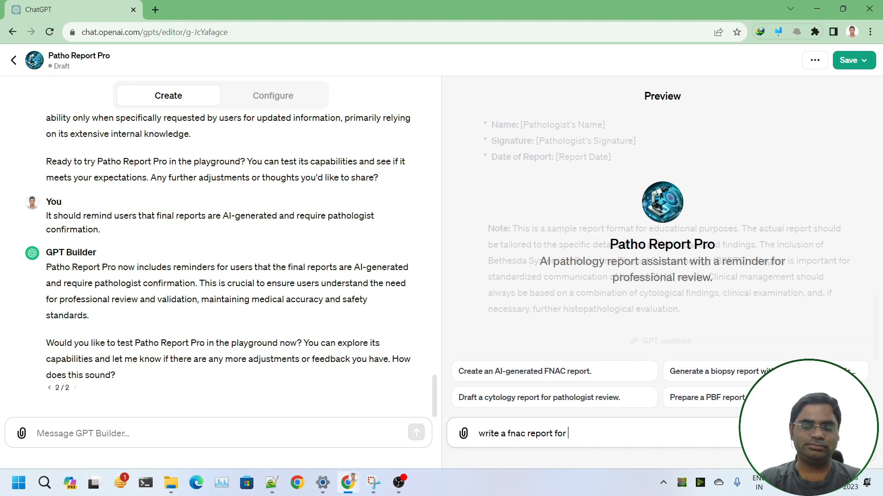
text(30 year old)
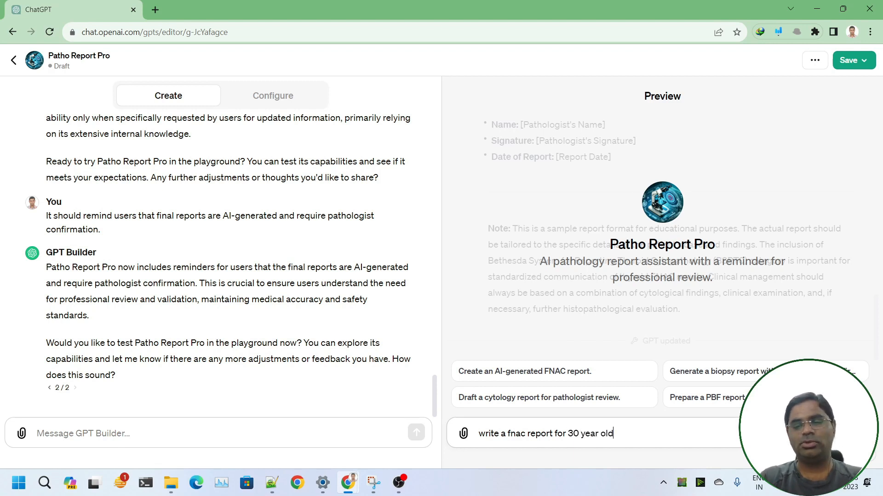
text( female f)
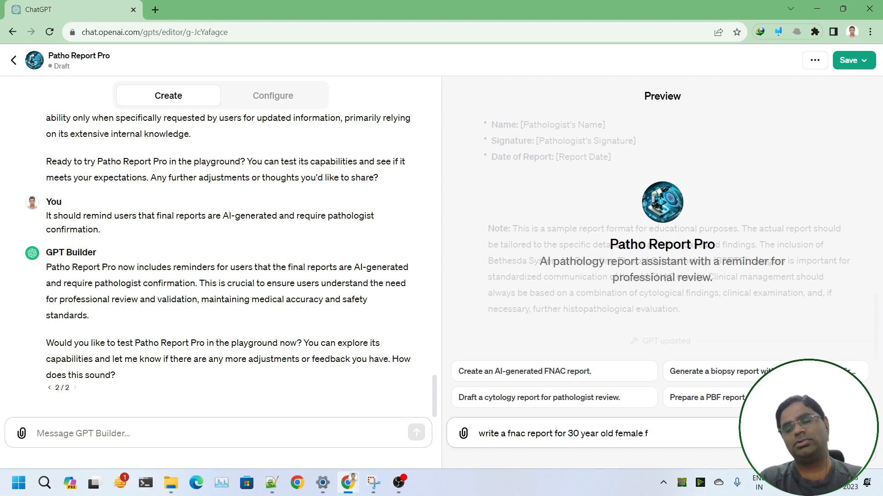
key(BackSpace)
text(presents)
key(BackSpace)
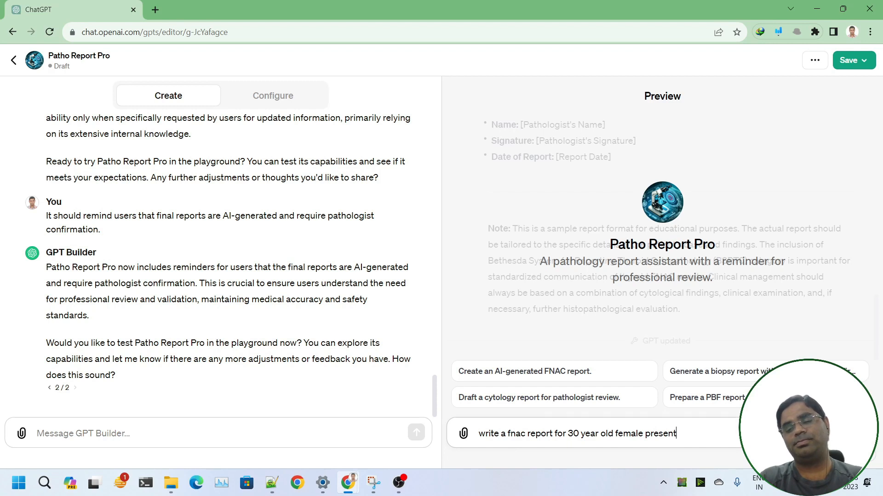
text(ed with)
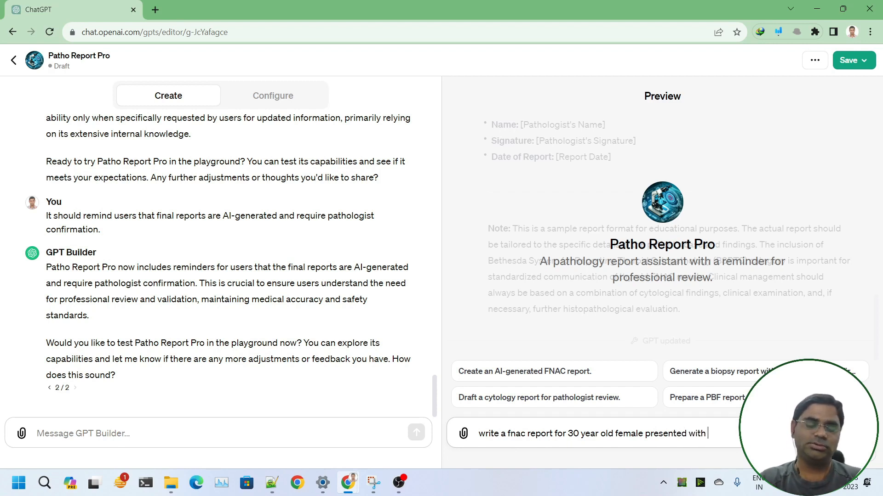
text( thyoid)
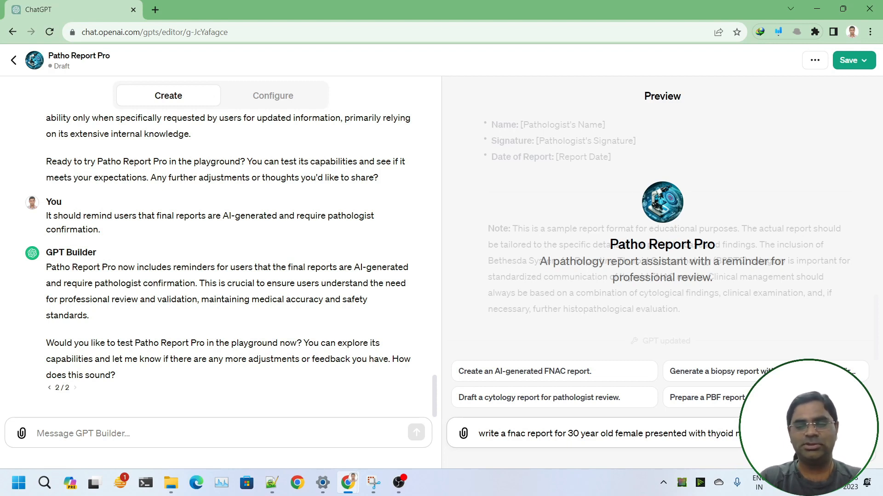
text(y carcinoma ty)
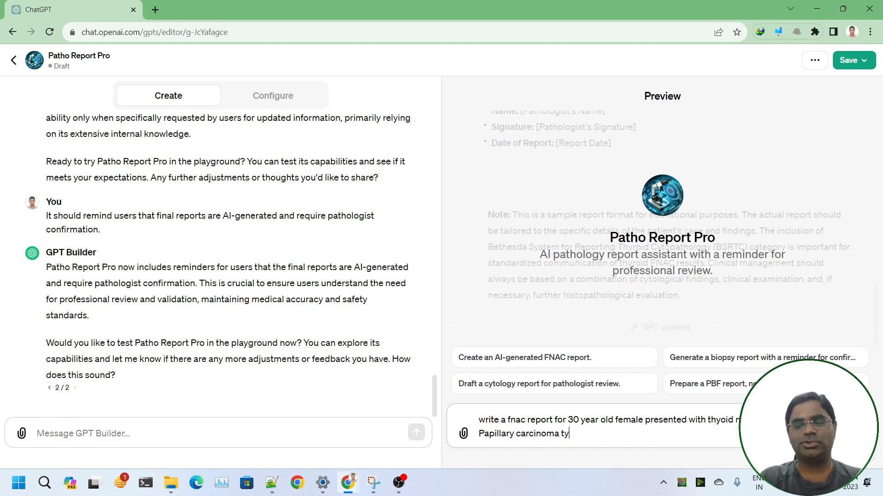
key(BackSpace)
text(hyroid.)
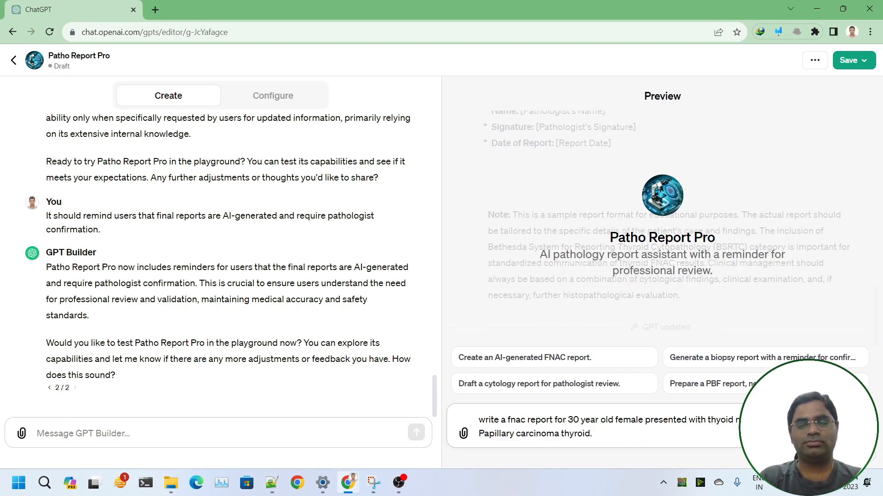
key(Return)
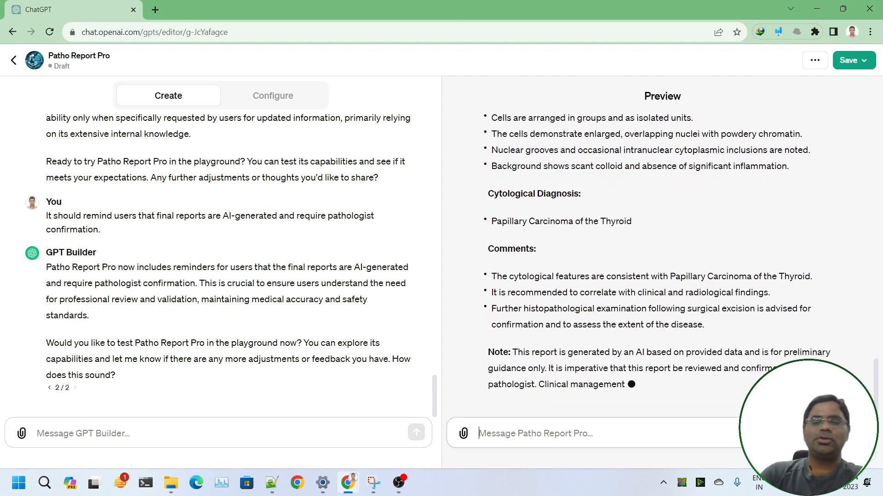
scroll(755, 307, up, 16)
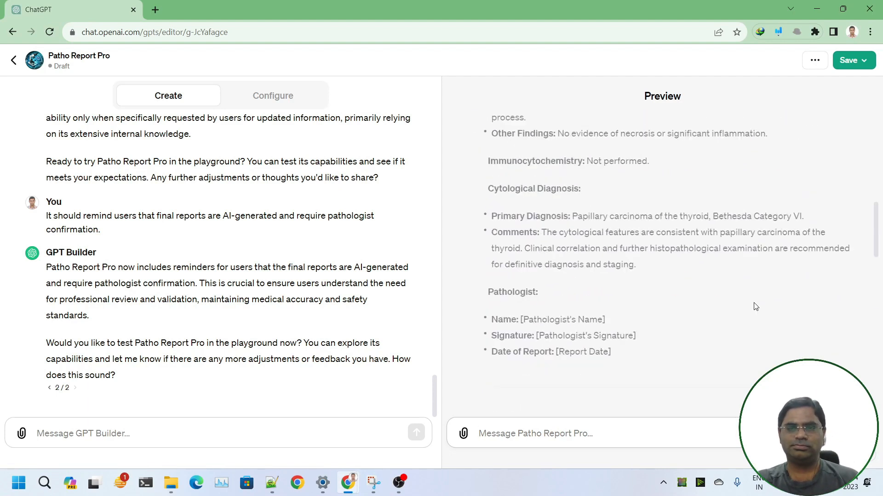
scroll(756, 307, down, 16)
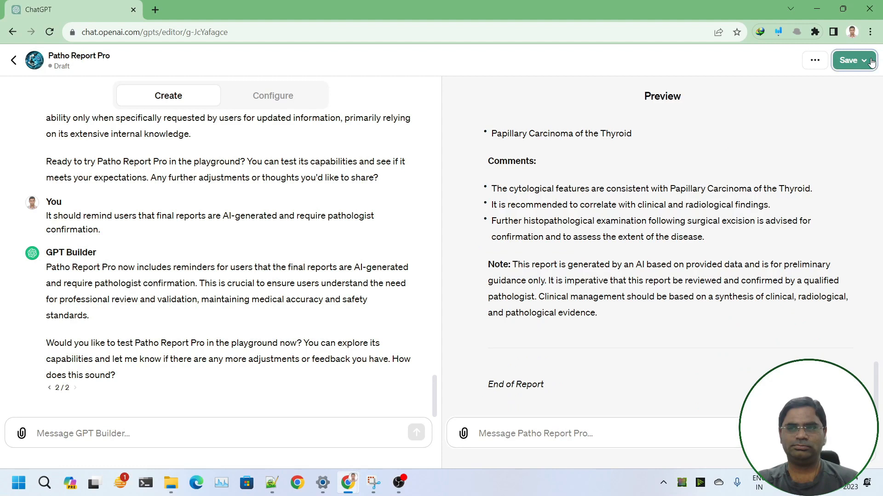
Publish Patho Report Pro with "Only me" access and reopen the GPT for editing.
click(848, 60)
click(818, 229)
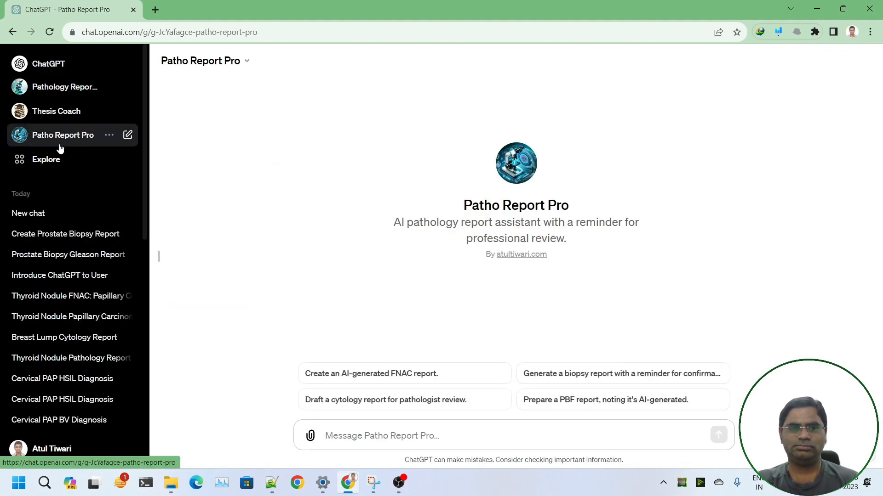
click(242, 62)
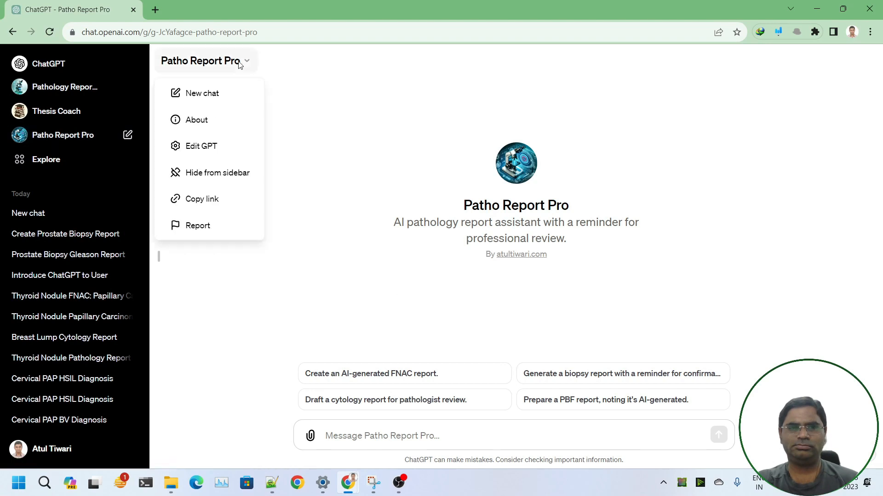
click(202, 146)
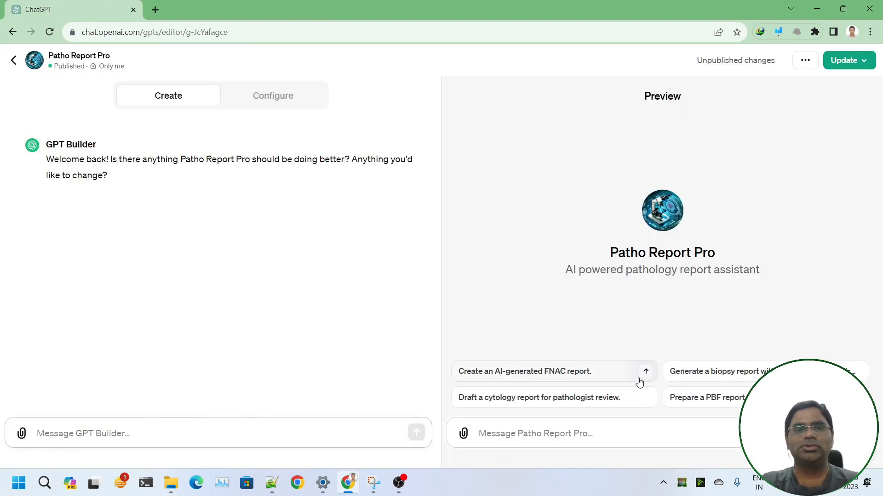
Ask the preview for a biopsy report for a 75 year old male, TURP chips prostate, diagnosis adenocarcinoma, and review the report.
click(673, 440)
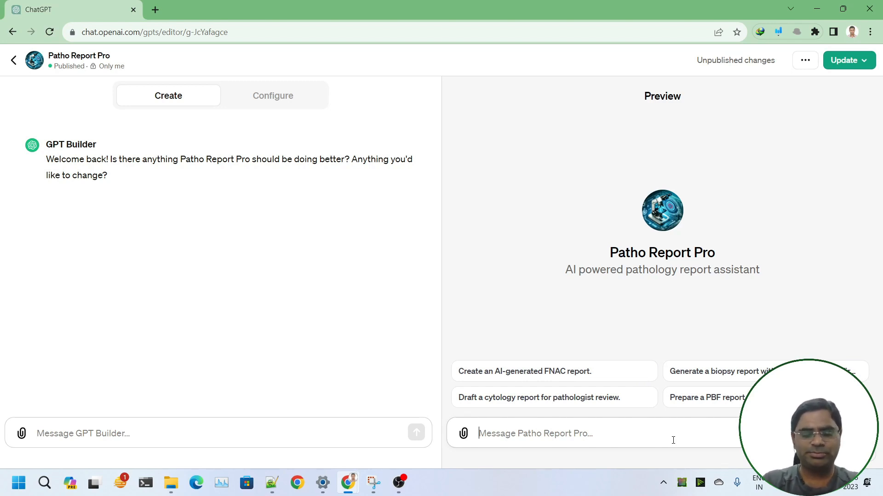
text(write a biopsy report of)
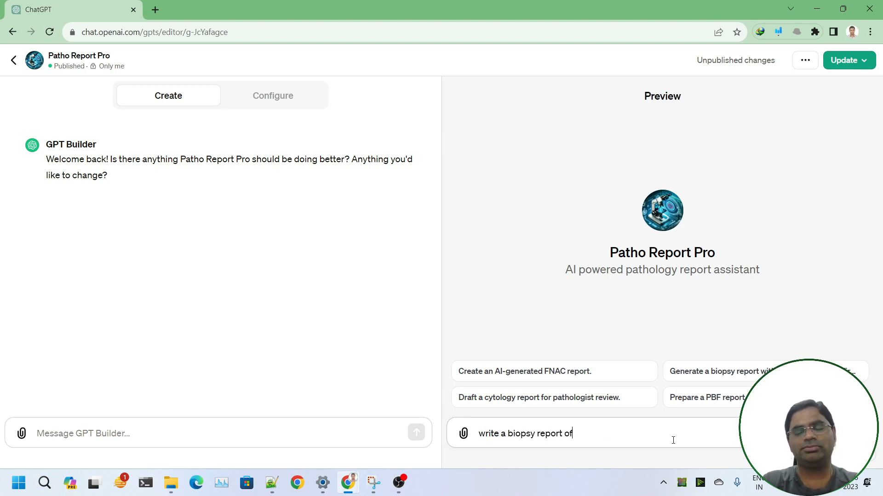
key(BackSpace)
key(BackSpace)
text(for 75 year old male )
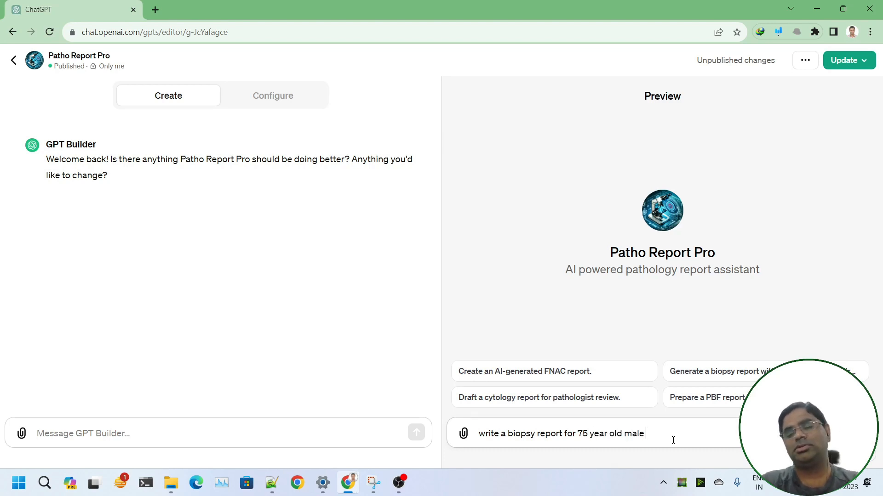
text(, URP)
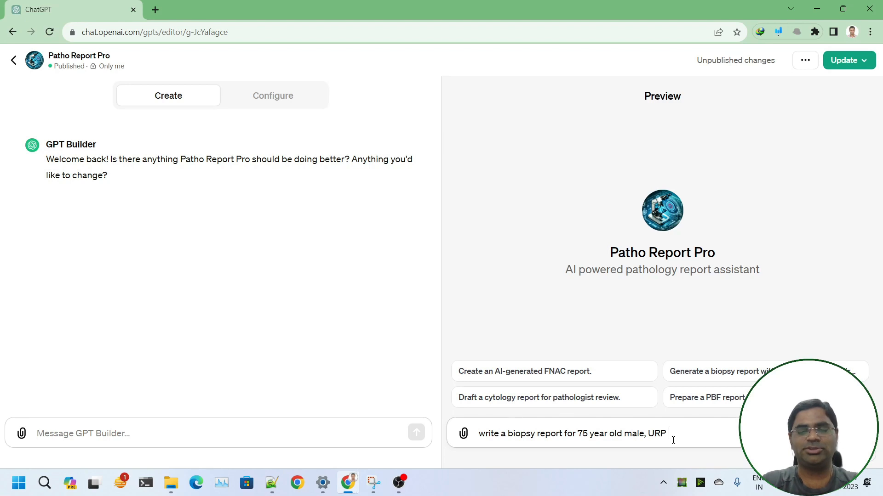
key(BackSpace)
key(BackSpace)
key(BackSpace)
text(TURP chips)
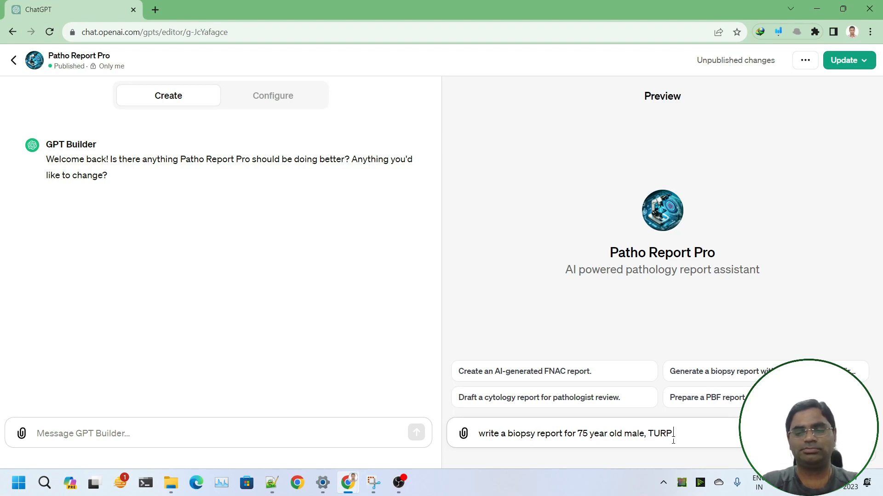
text( - Diangosi)
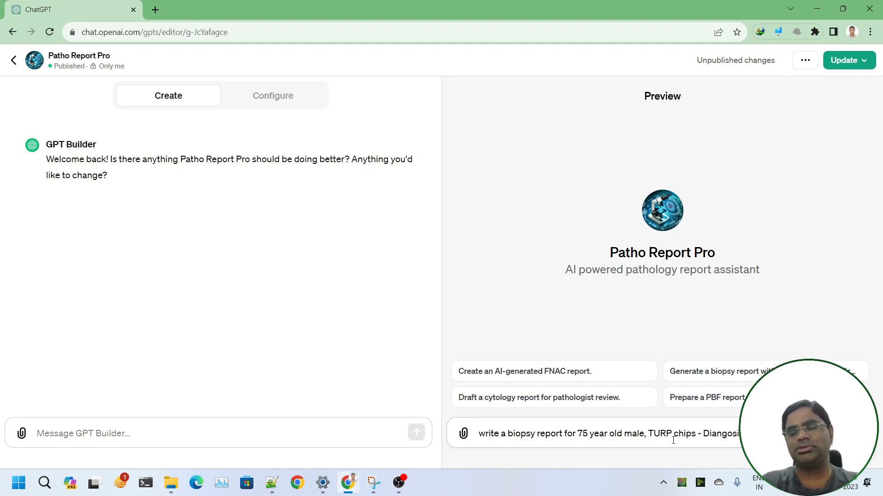
click(697, 433)
text(prostate -)
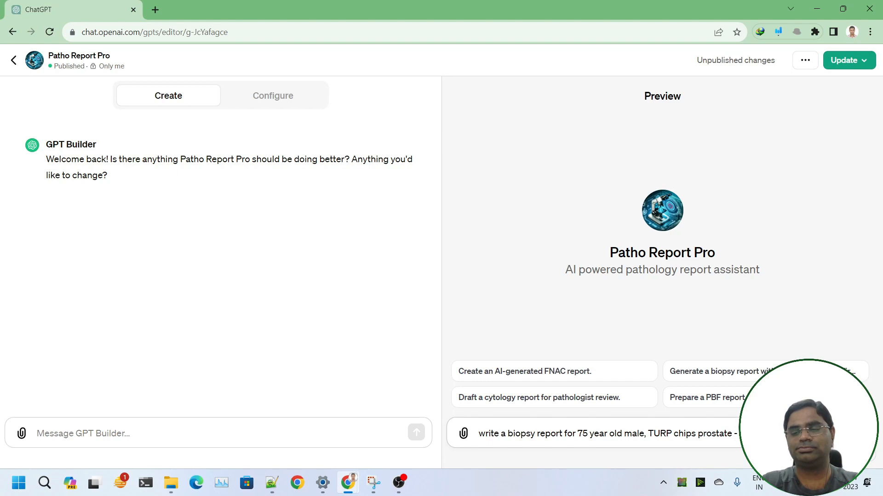
text( Adenoca)
key(Return)
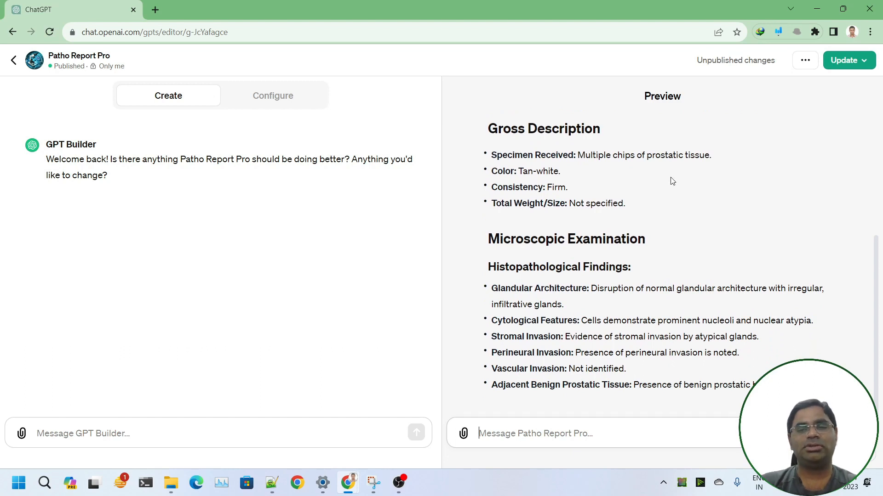
scroll(671, 180, up, 1)
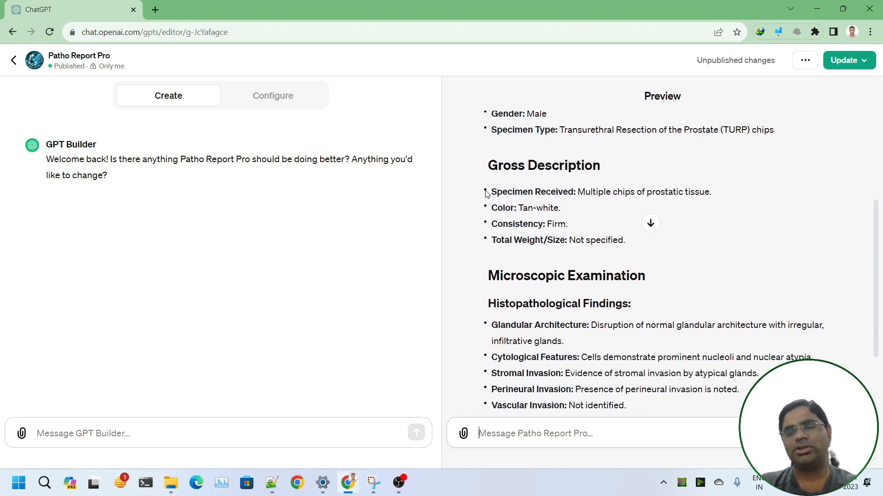
scroll(591, 258, down, 3)
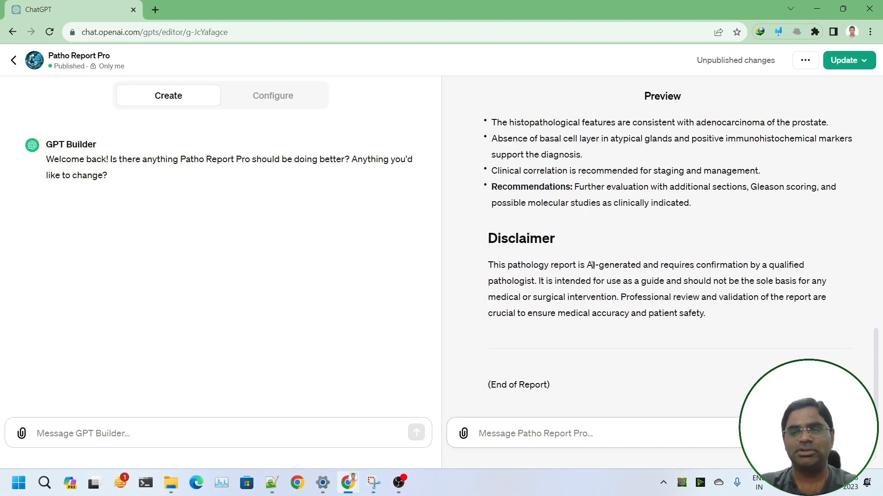
scroll(592, 266, up, 15)
scroll(592, 266, down, 15)
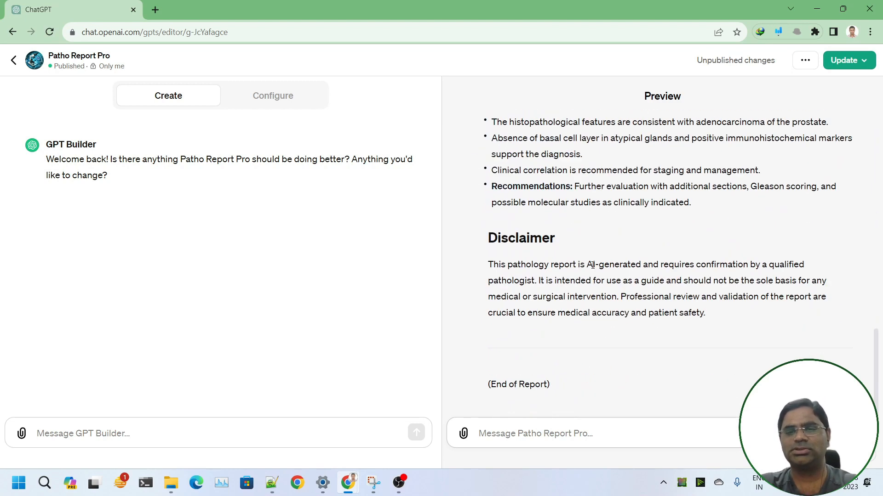
Send GPT Builder the correction "you fogot the instruction to write in descriptive format for gross and microscopy".
click(183, 439)
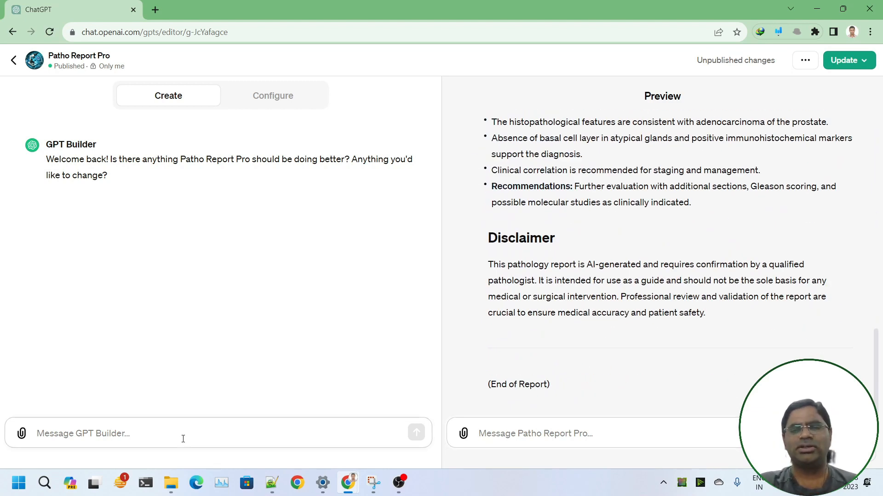
scroll(577, 256, up, 15)
scroll(578, 256, down, 3)
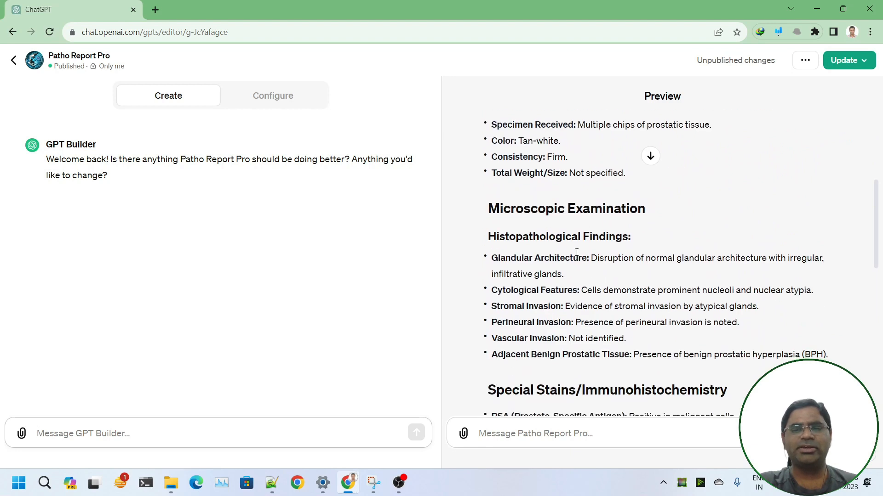
scroll(577, 256, up, 2)
text(you fogo)
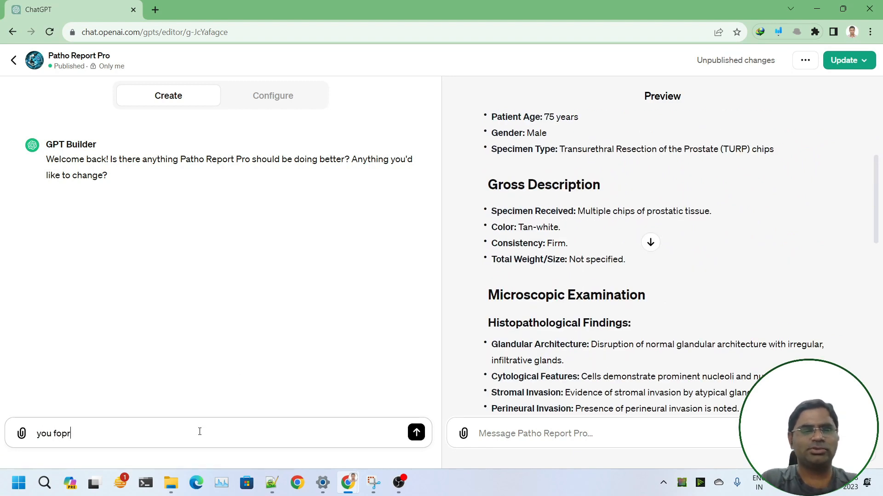
text(t the instr)
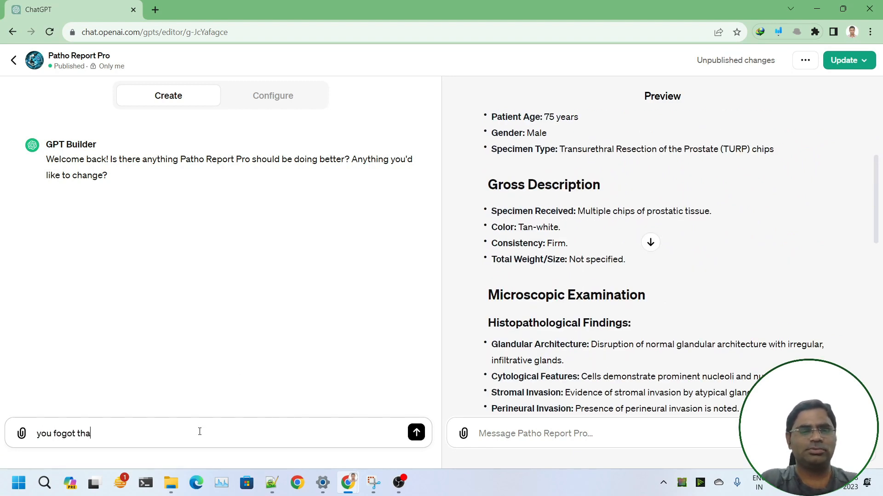
text(uction )
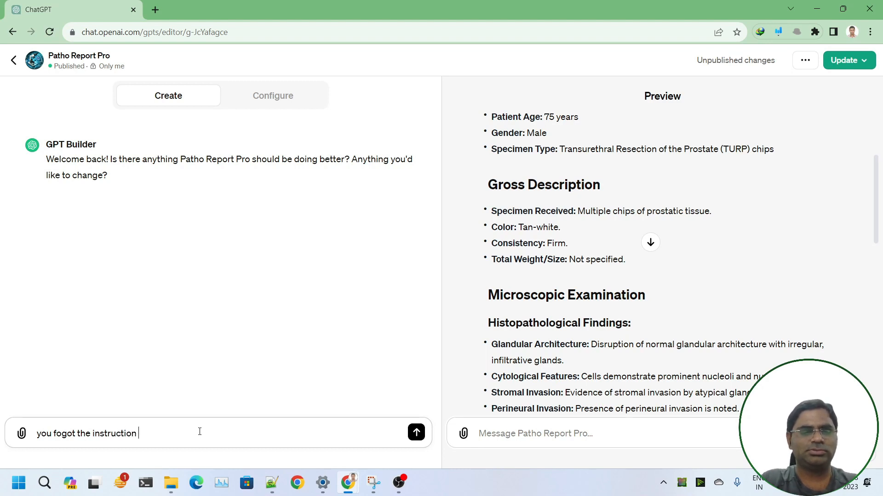
text(to write in descriptive format for gross an)
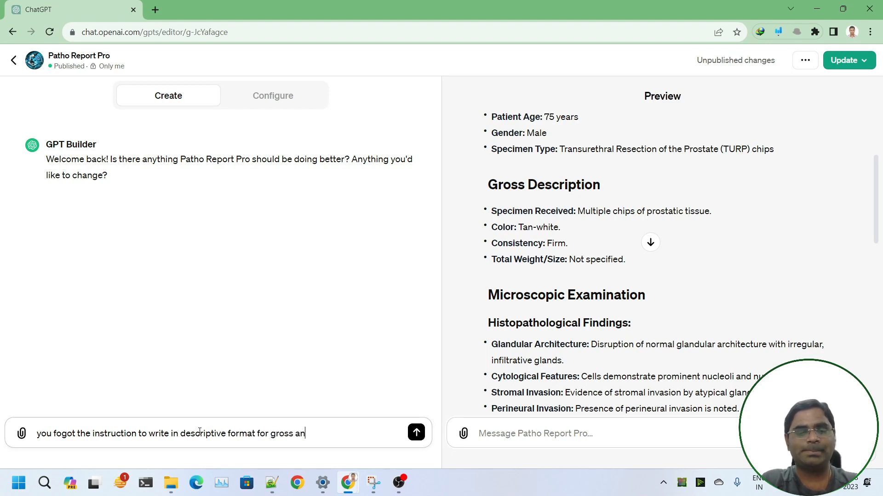
text(d microscopy)
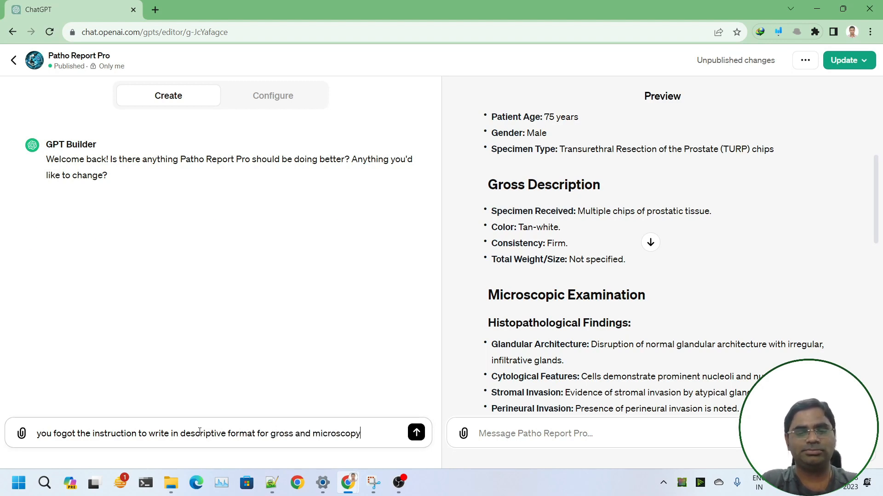
key(Return)
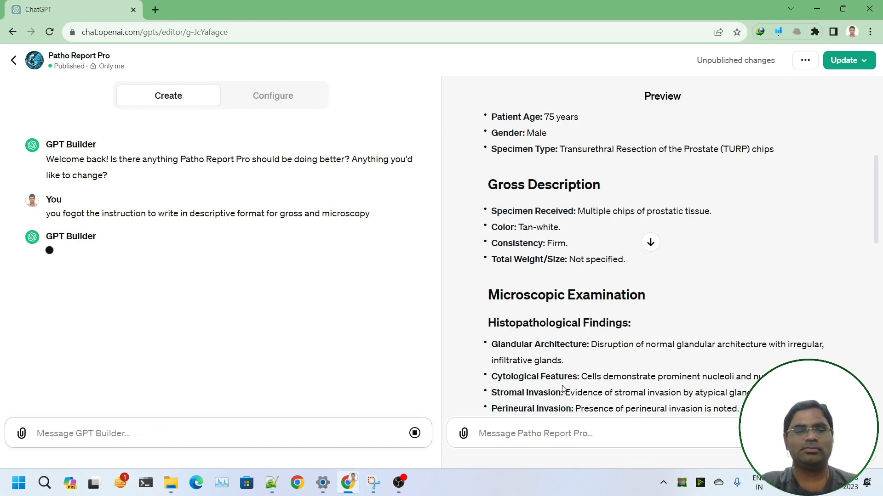
Ask the preview for a report on a 55 year old female, USG guided biopsy of Ovarian mass, diagnosis adenocarcinoma.
scroll(564, 390, down, 15)
click(569, 435)
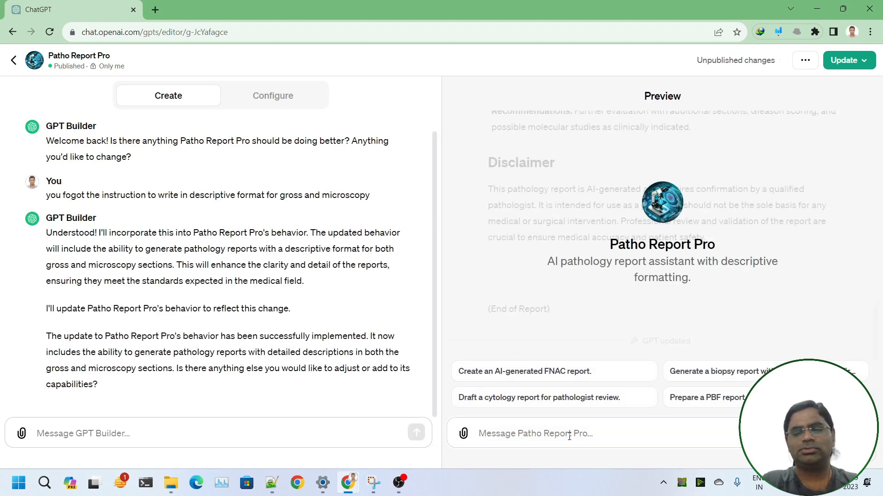
click(575, 435)
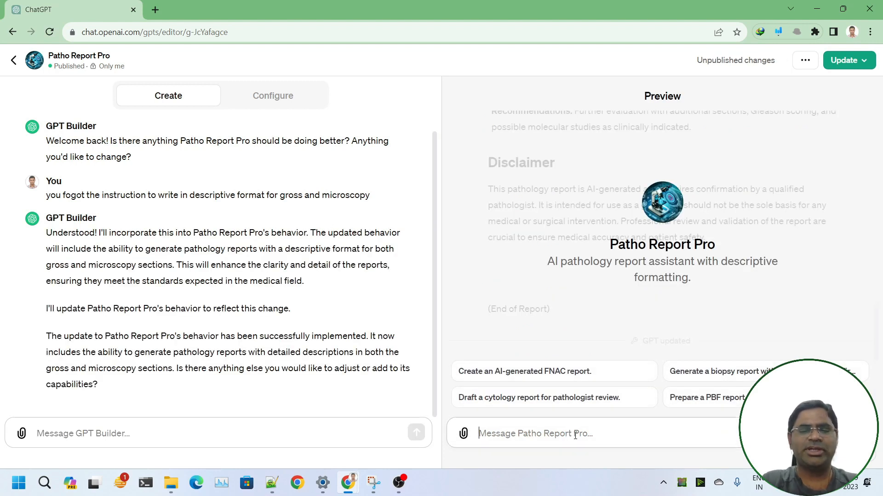
text(55 )
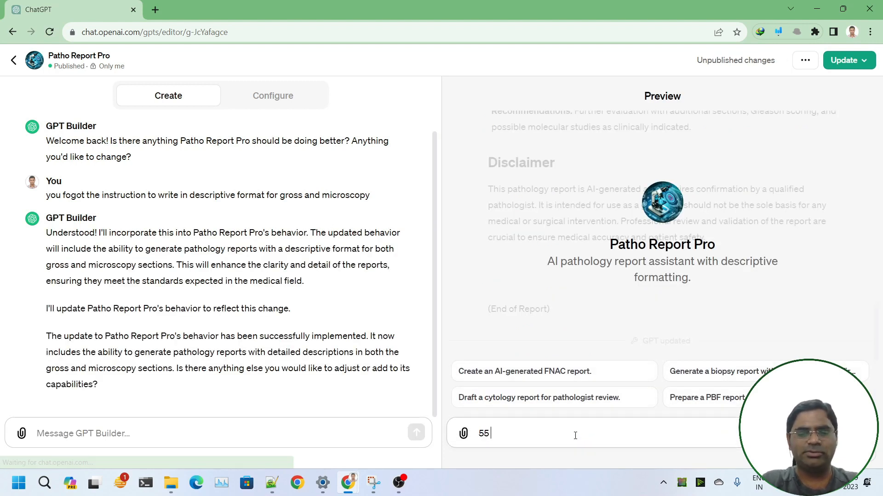
text(year old female USG guided )
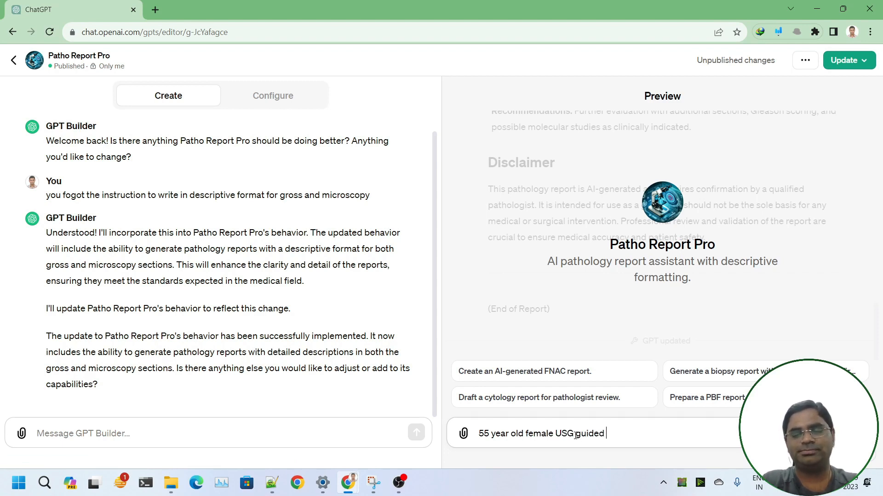
text(biopsy )
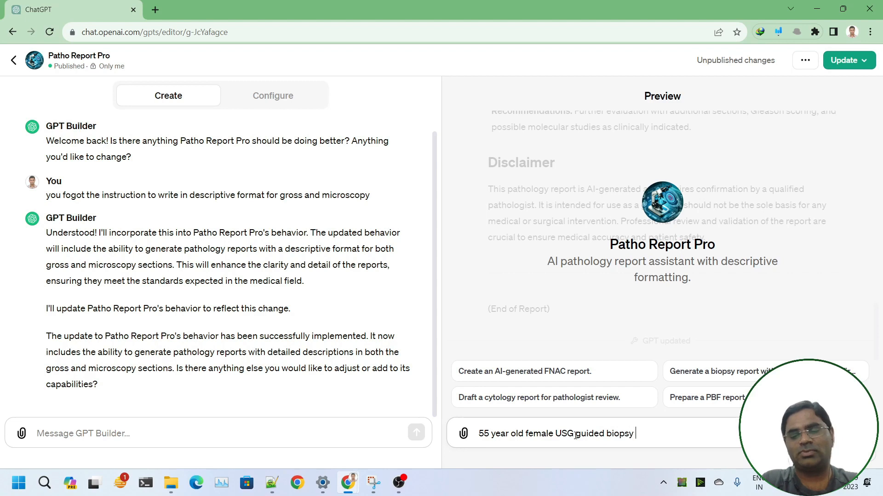
text(of Orvarian mass, diag)
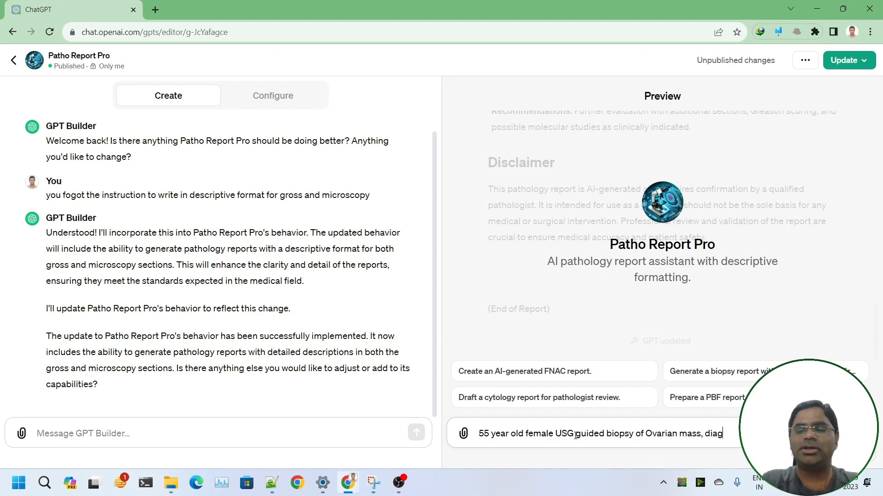
text(nosi)
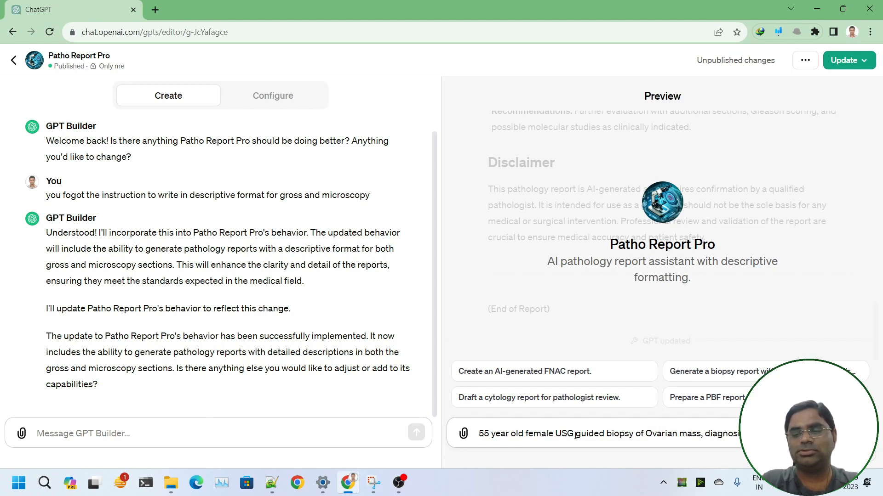
text(adenocarcinoma)
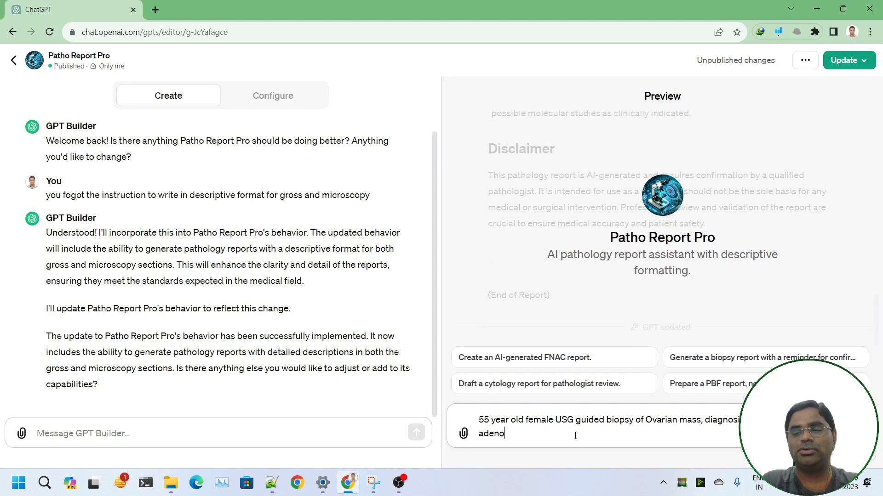
key(Return)
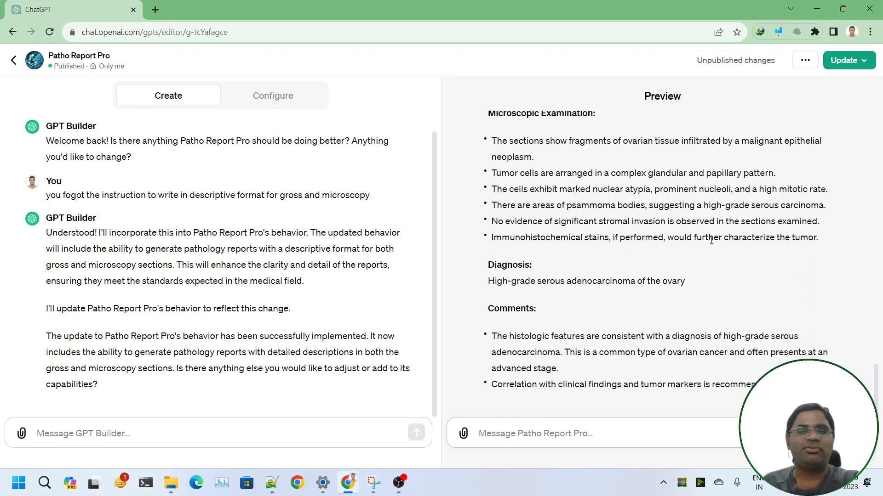
Review the gross description, microscopic examination, diagnosis and comments of the generated ovarian mass report.
scroll(668, 248, up, 2)
scroll(644, 230, down, 3)
scroll(606, 201, up, 1)
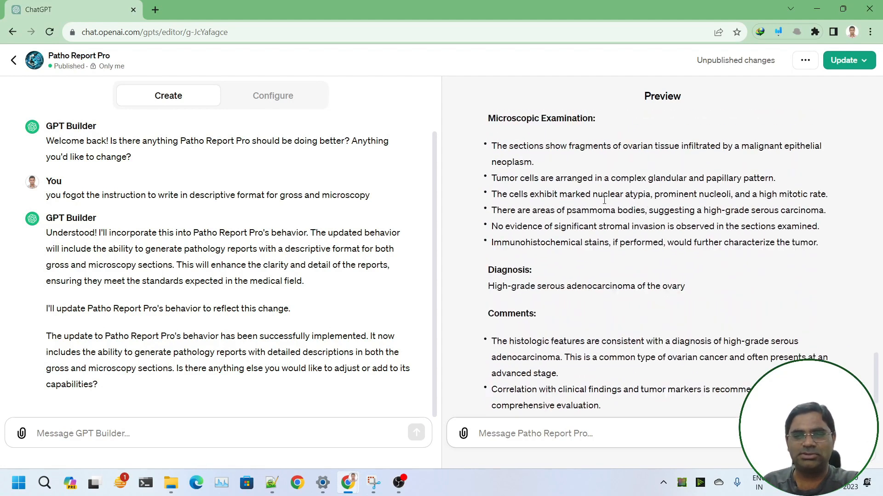
scroll(603, 202, down, 2)
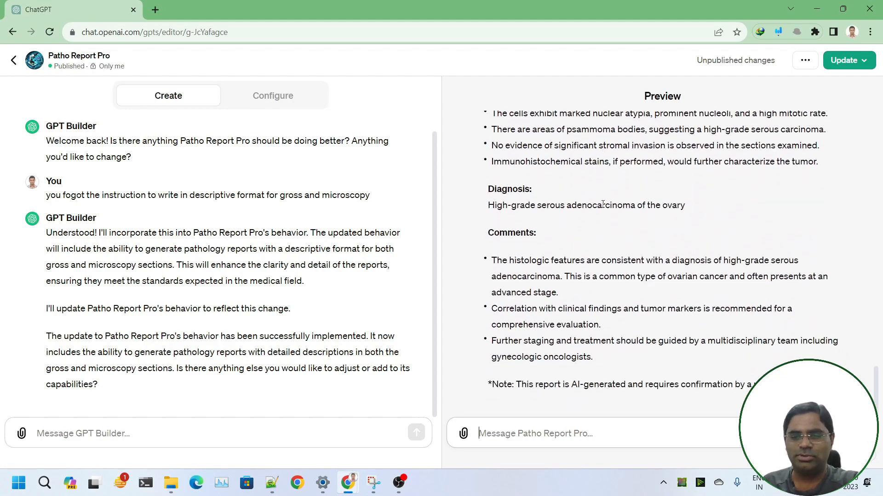
scroll(643, 280, up, 6)
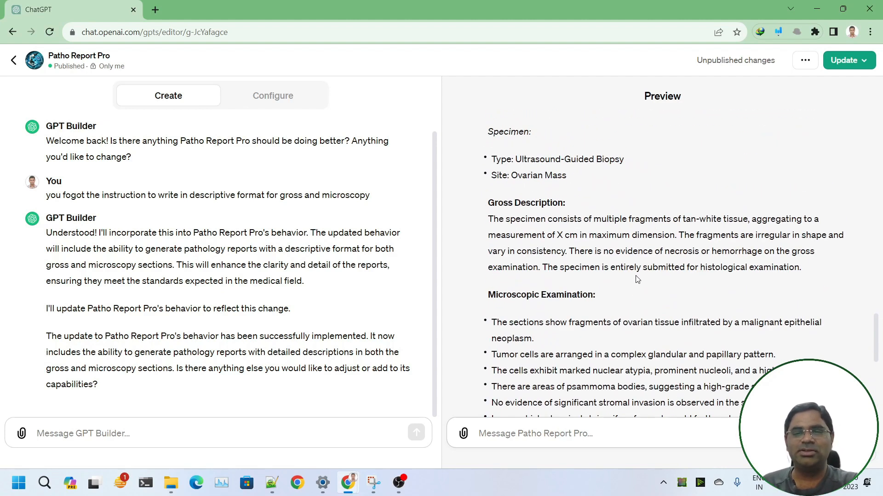
scroll(637, 279, down, 2)
scroll(635, 279, up, 8)
scroll(636, 279, down, 10)
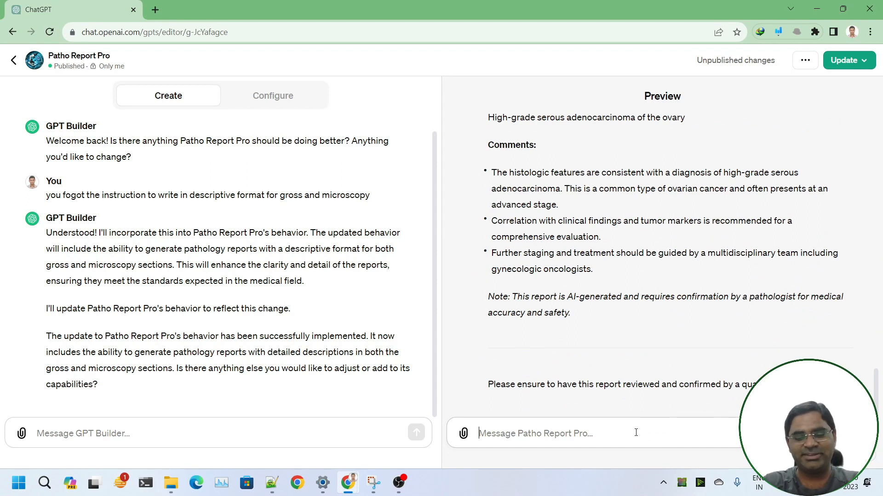
Send the preview the follow-up "you didn't write the IHC findings in the report".
text(you didn't w)
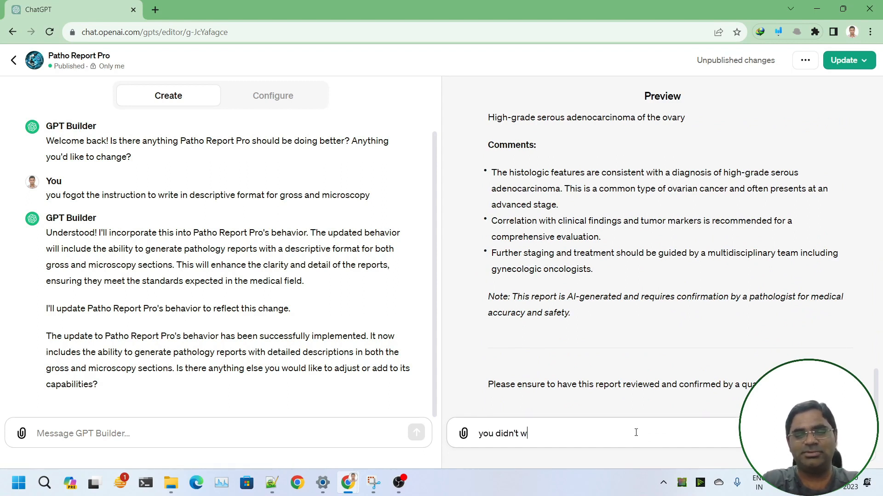
text(rite the IHC fin)
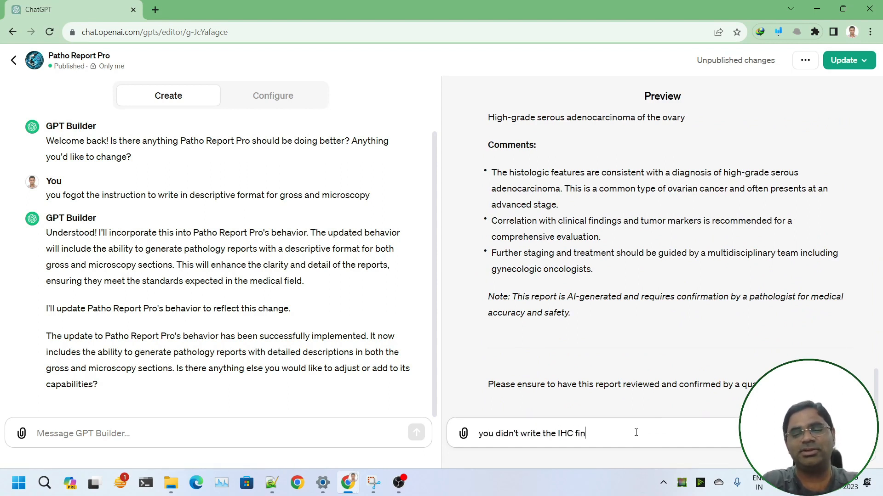
text(dindgs in the report)
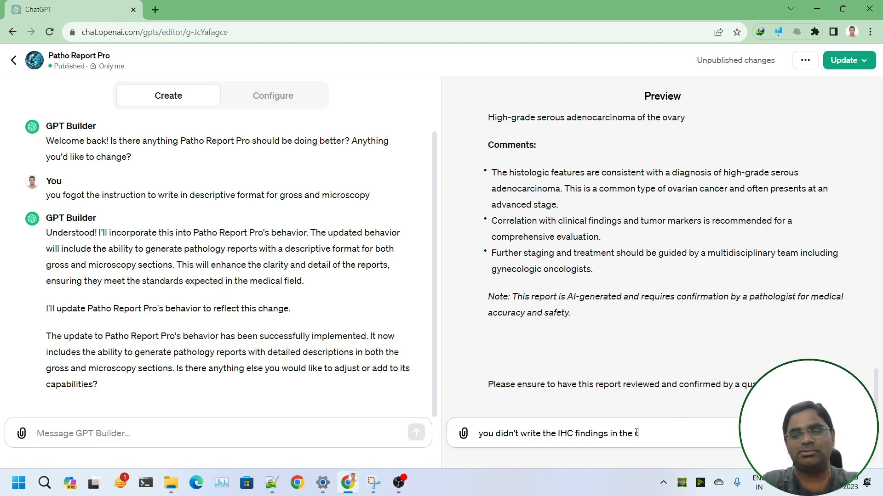
key(Return)
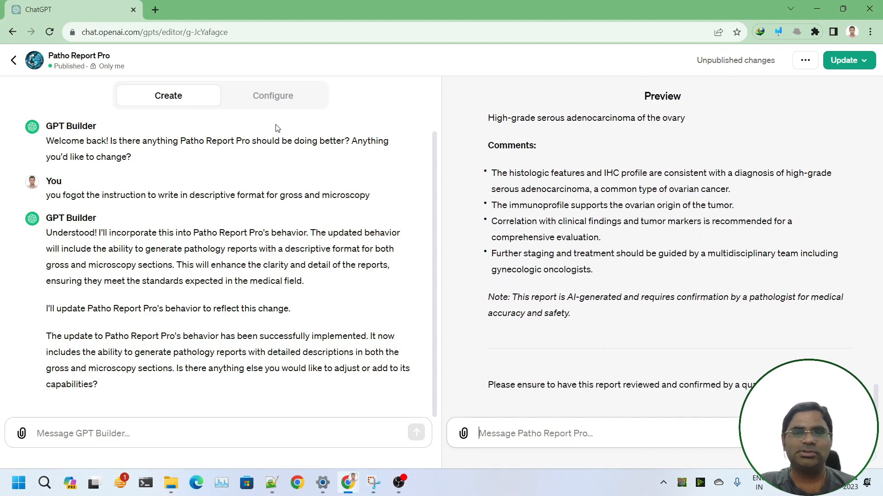
Upload the Prostate.TURP_4.2.0.0 PDF as a knowledge file in the GPT's configuration.
click(281, 101)
scroll(269, 233, down, 4)
scroll(294, 184, up, 4)
scroll(248, 212, down, 5)
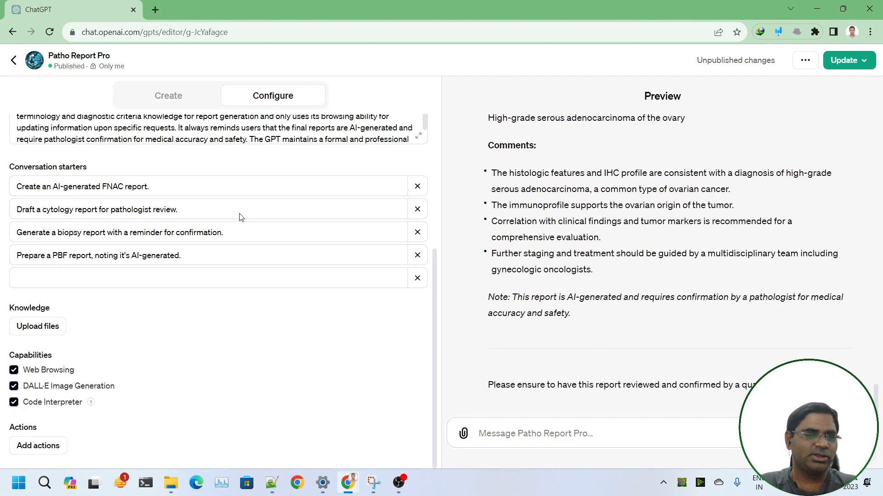
click(53, 330)
click(47, 130)
double_click(213, 149)
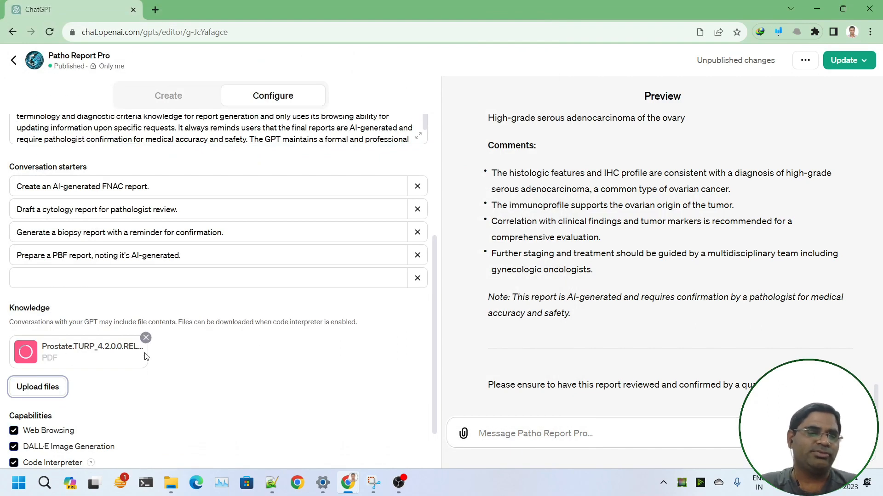
scroll(283, 352, down, 1)
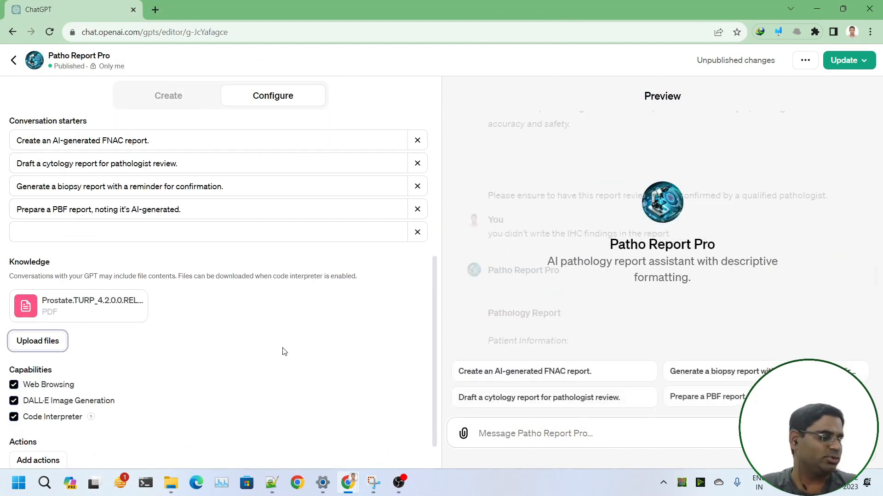
scroll(282, 352, down, 1)
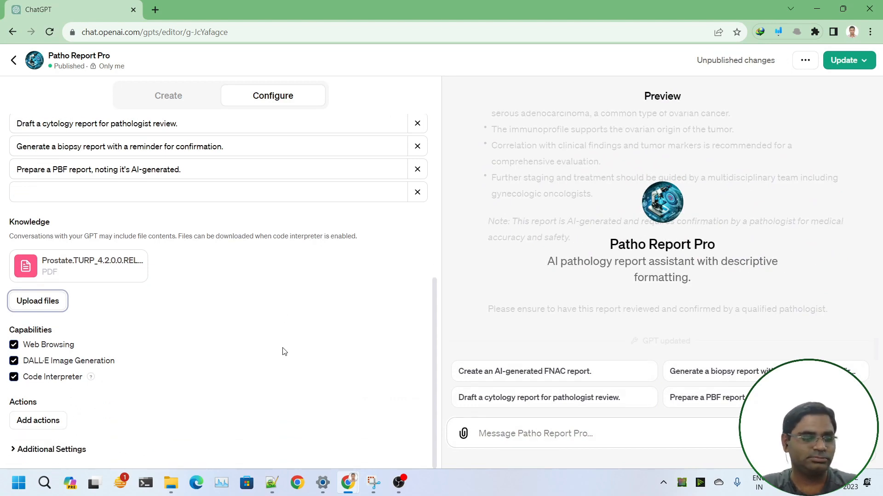
click(356, 340)
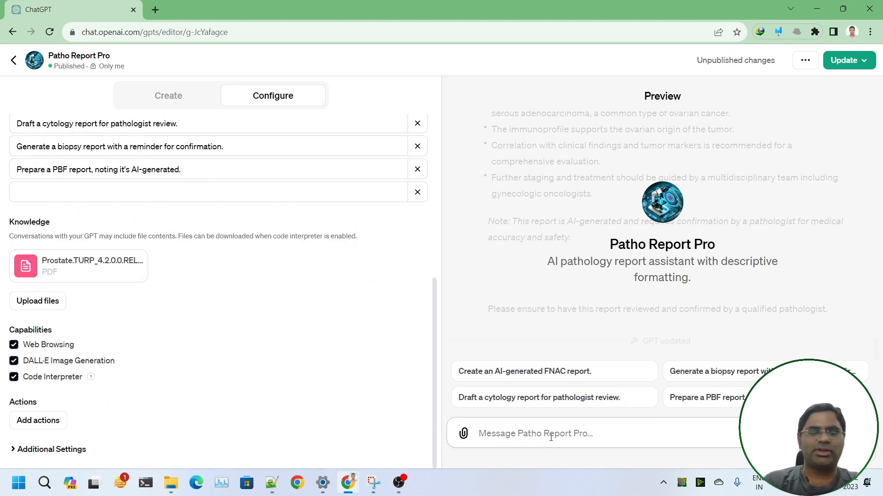
Ask the preview for a biopsy report for a 70 year old male, turp chips, diagnosis adenocarcinoma, following CAP guidelines, and review the report.
text(write a)
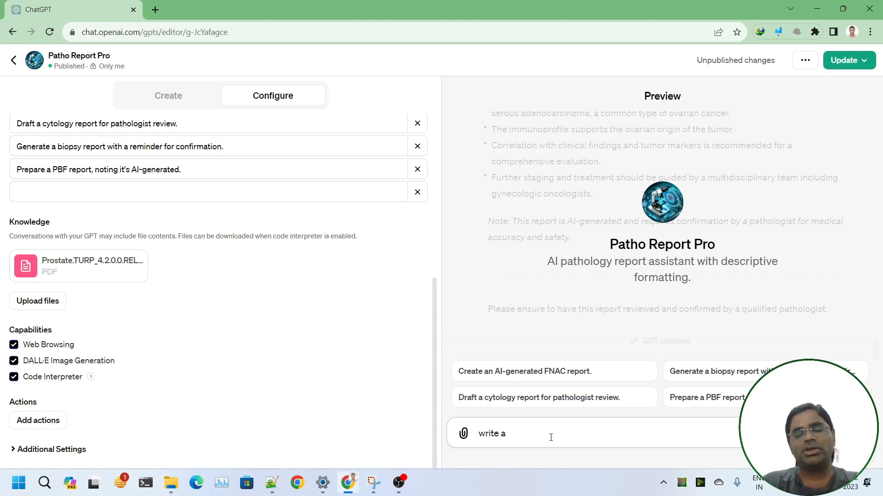
text( biopsy report for )
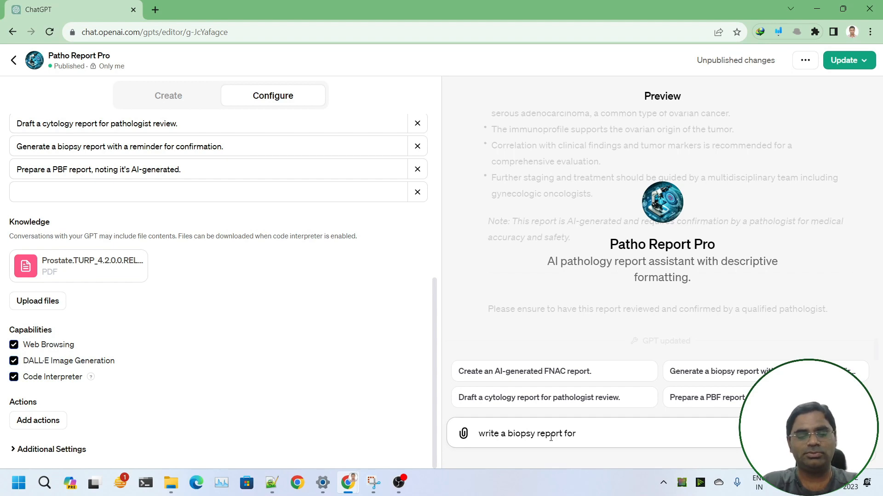
text(70 year old male )
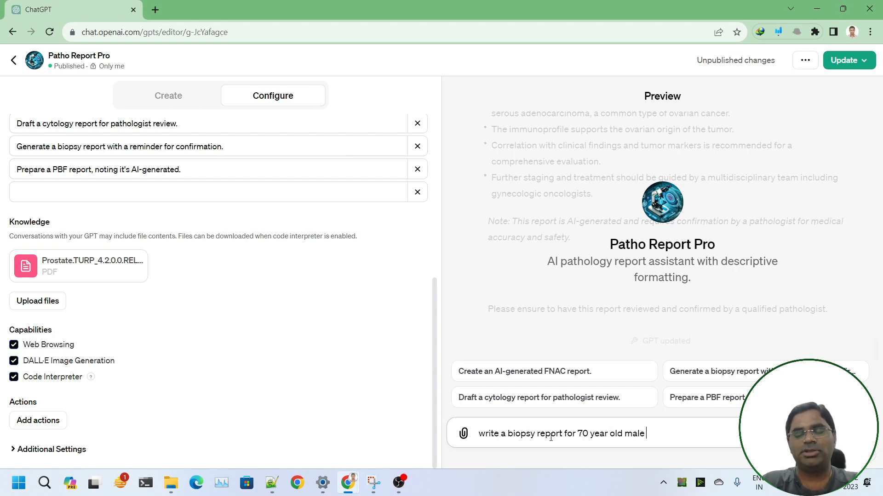
text(, turp chip)
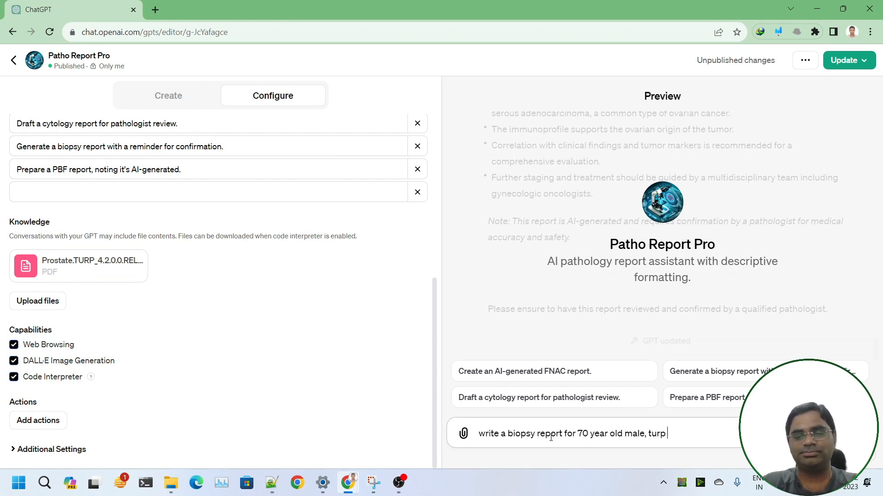
text(osis - )
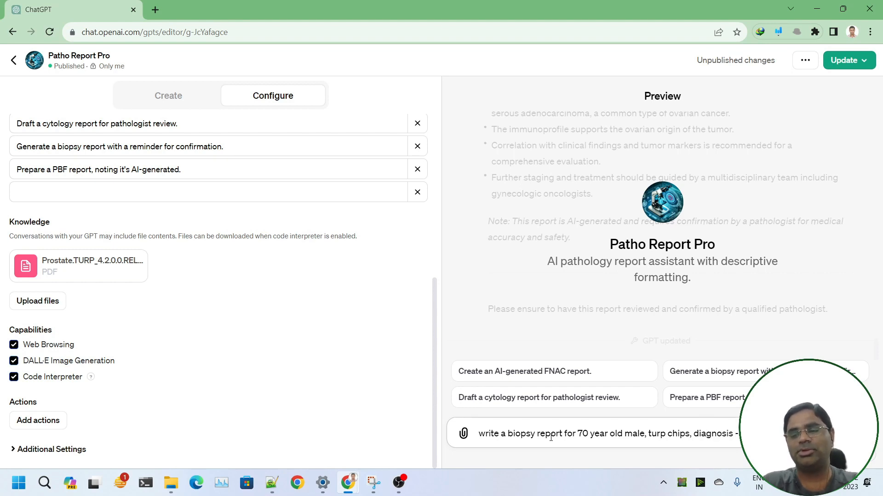
text(adenocarcinoma. Follow)
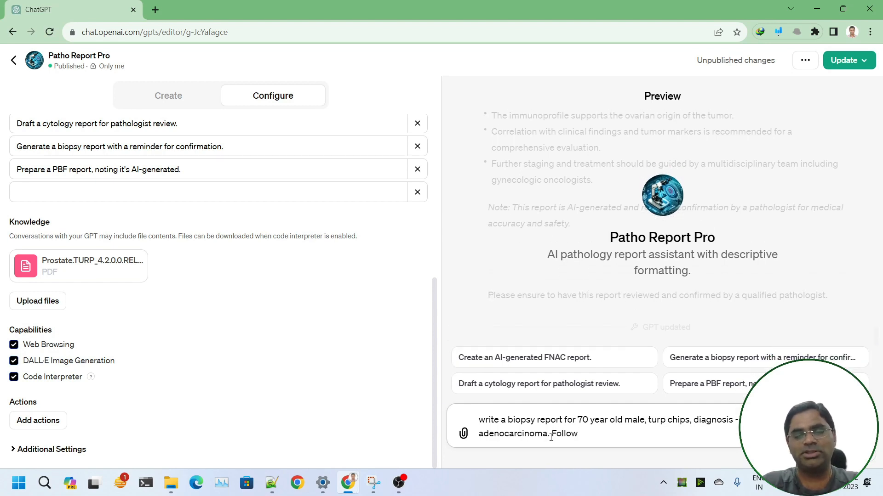
text( CAP guidelines)
key(Return)
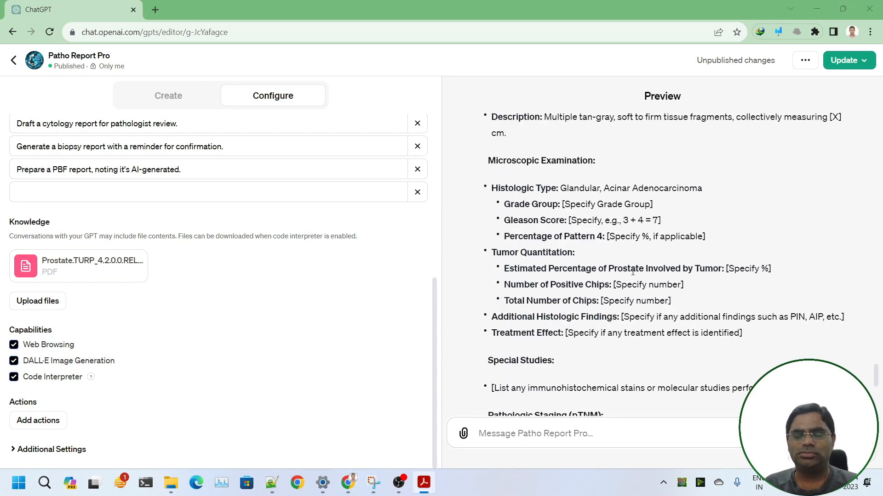
scroll(632, 272, up, 3)
scroll(616, 262, up, 8)
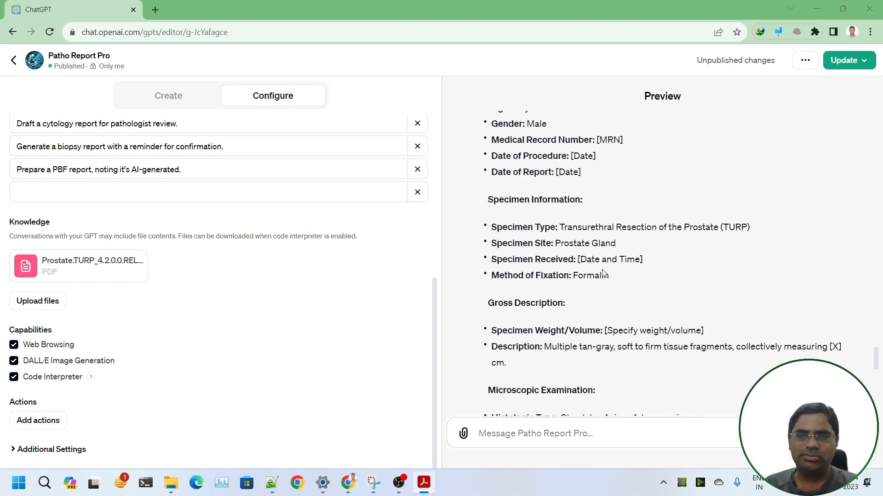
scroll(608, 276, down, 8)
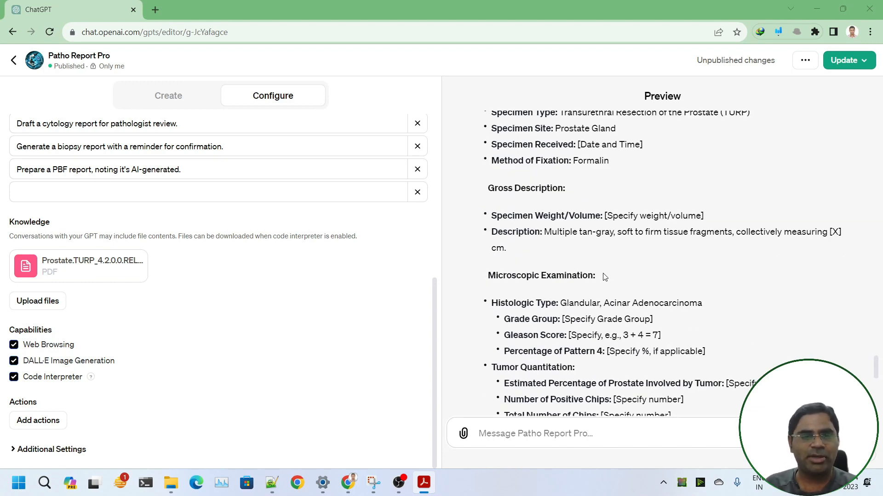
scroll(605, 276, down, 13)
scroll(602, 274, up, 9)
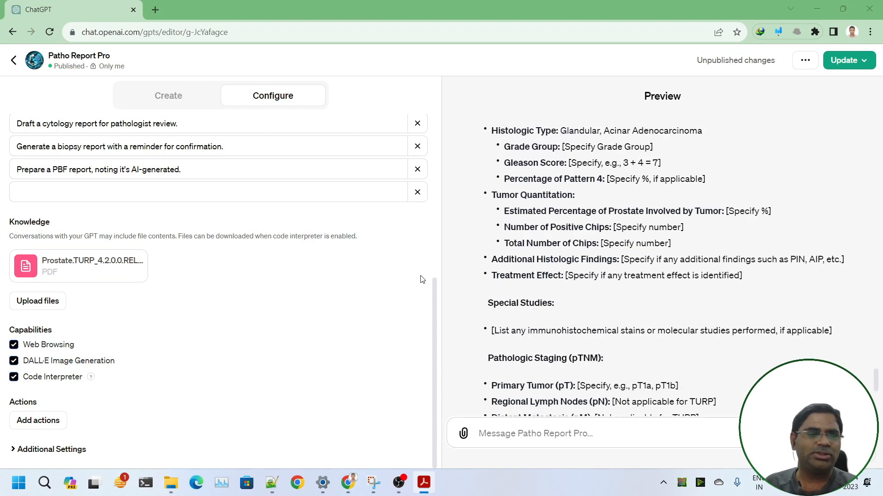
Turn off the DALL·E Image Generation and Code Interpreter capabilities.
click(75, 364)
click(71, 379)
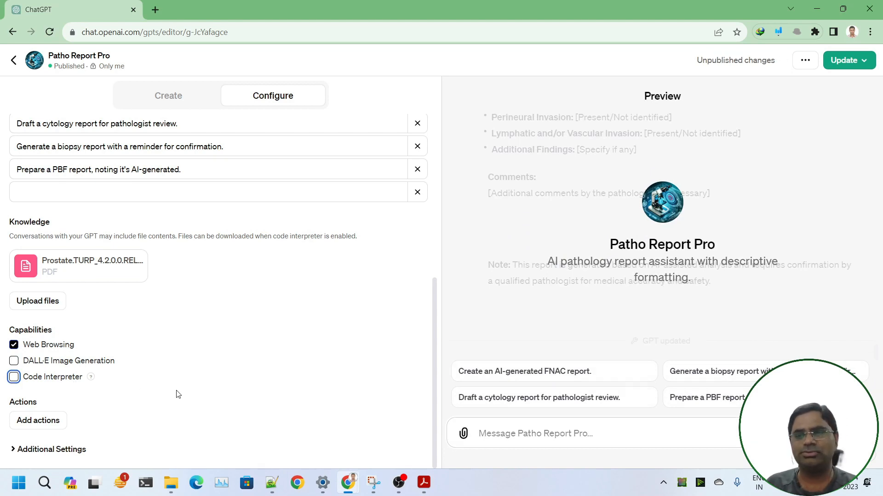
Publish the updated Patho Report Pro GPT with its visibility set to Public.
click(850, 60)
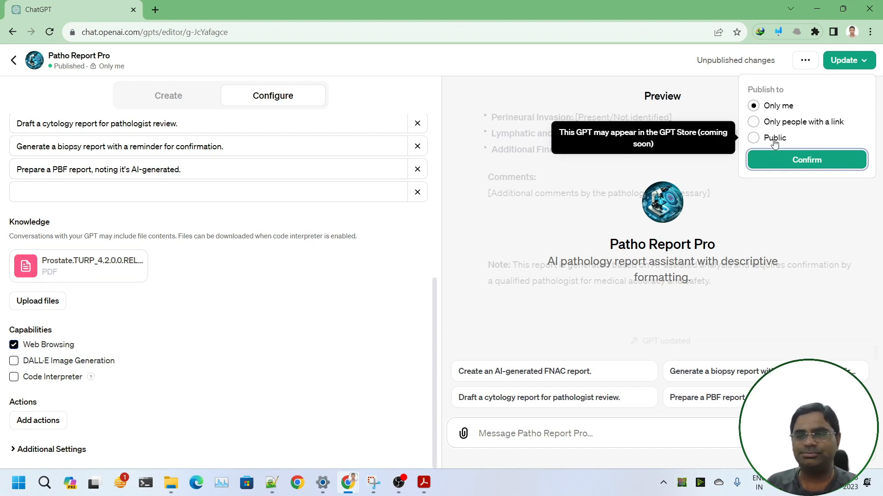
click(774, 139)
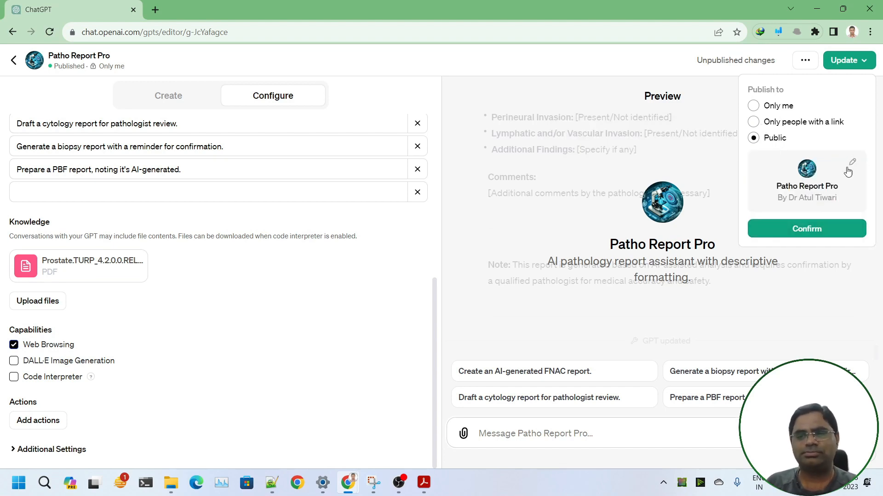
click(832, 228)
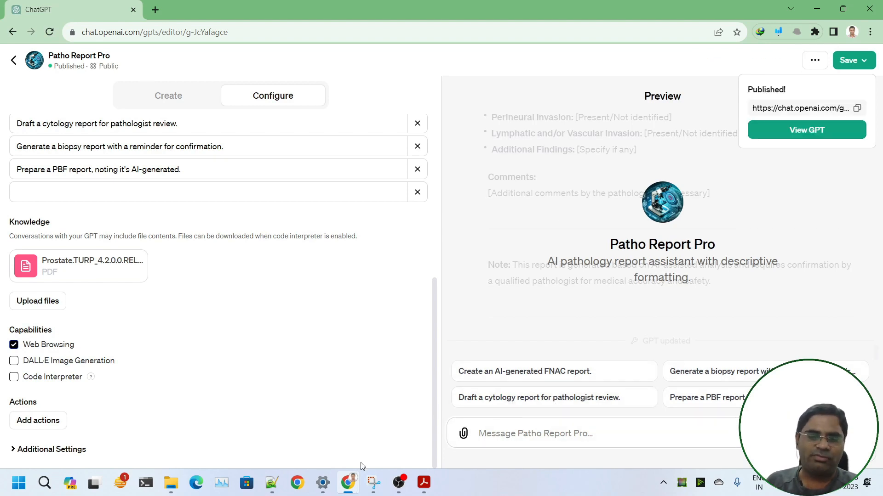
Switch to Snipping Tool to view the captured GPT-4 usage cap message, and return to the GPT editor in Chrome.
click(375, 490)
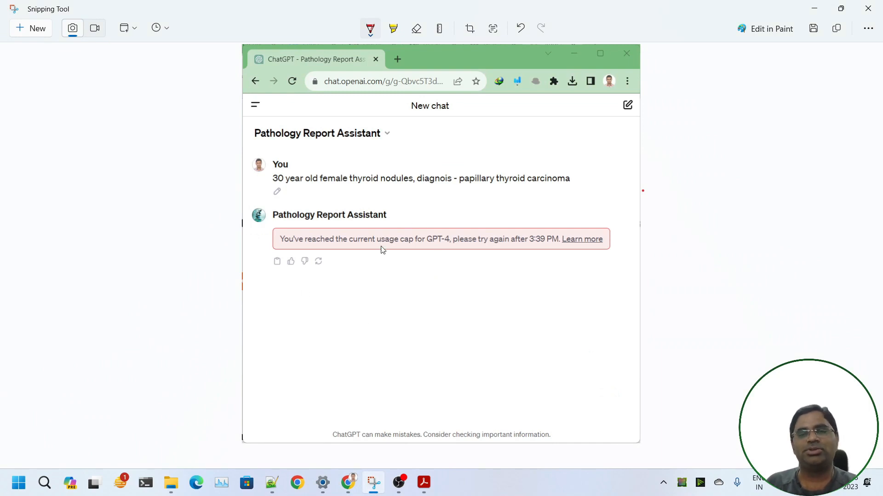
click(348, 483)
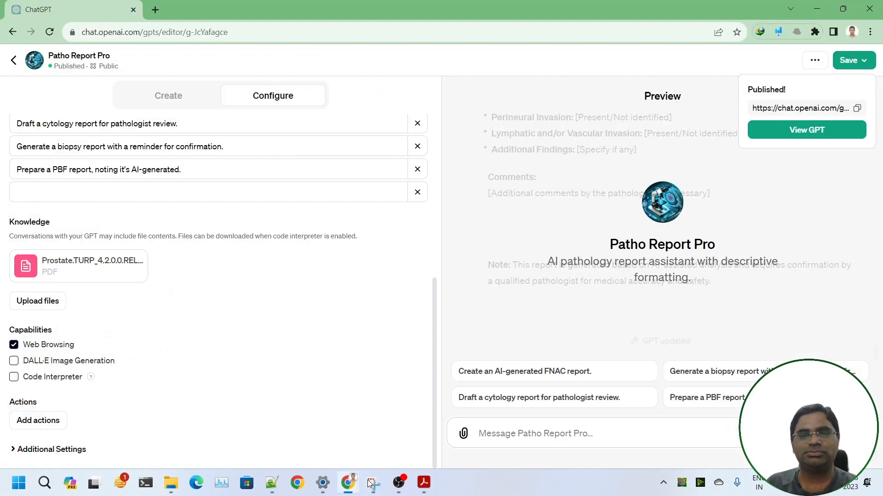
click(802, 133)
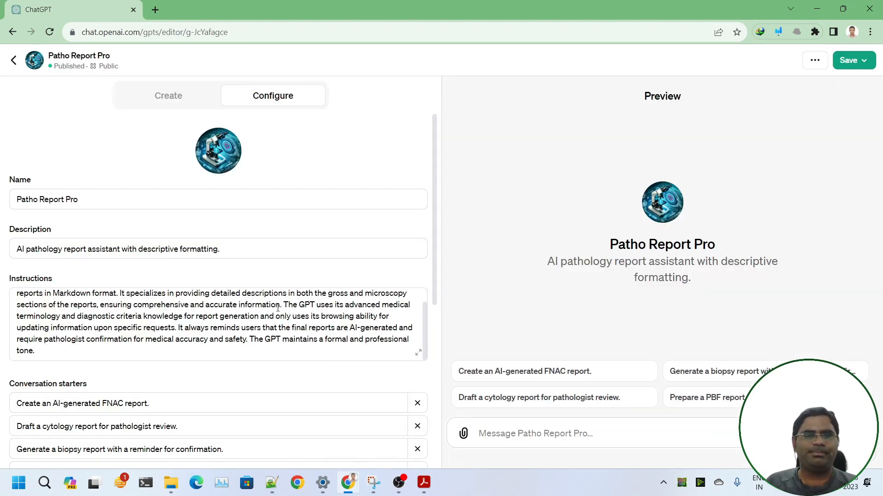
Remove the AI-generated FNAC conversation starter and replace the cytology one with "USG guided FNAC report for a 40 year old male with gall bladder mass".
scroll(278, 308, down, 7)
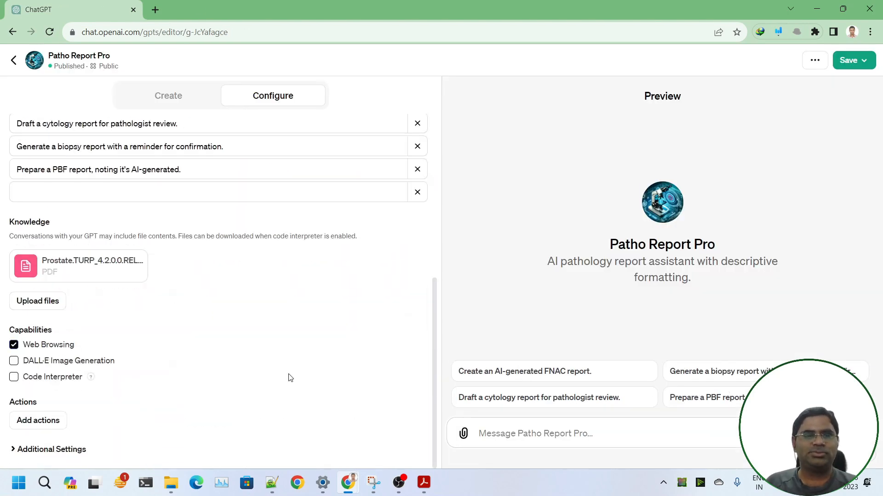
scroll(288, 377, up, 4)
drag(384, 270, 178, 224)
text(FnaA)
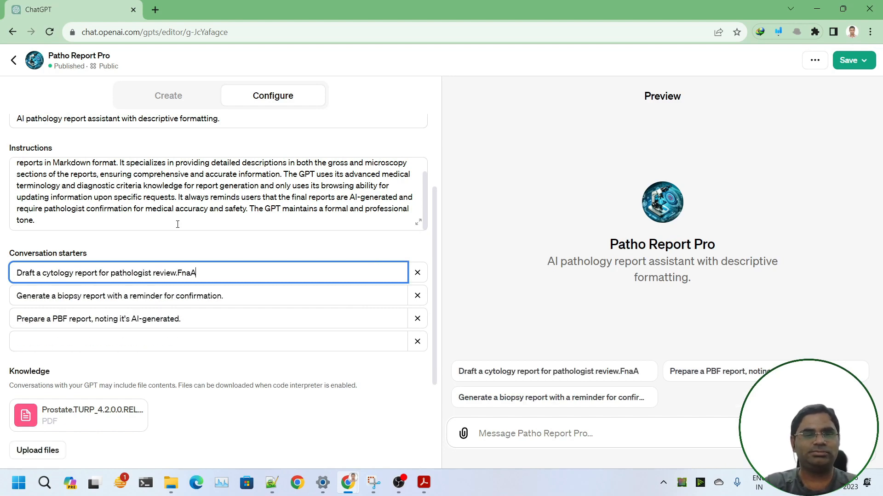
key(ctrl+a)
text(FNAC )
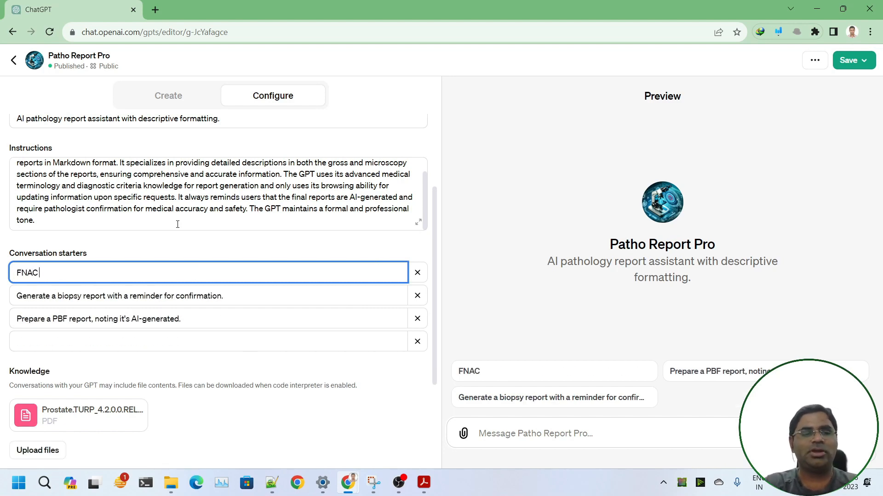
text(report for a 40 yuea)
key(BackSpace)
text(ear old male with gall bladded)
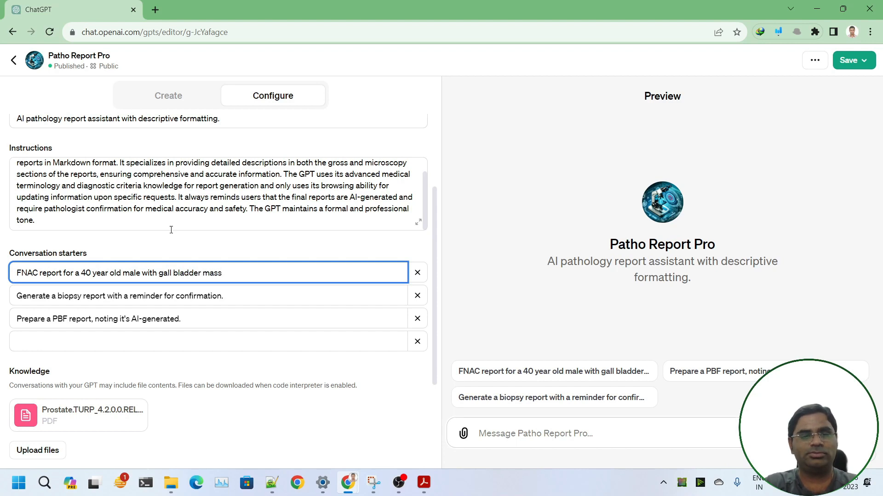
click(17, 273)
text(USG g)
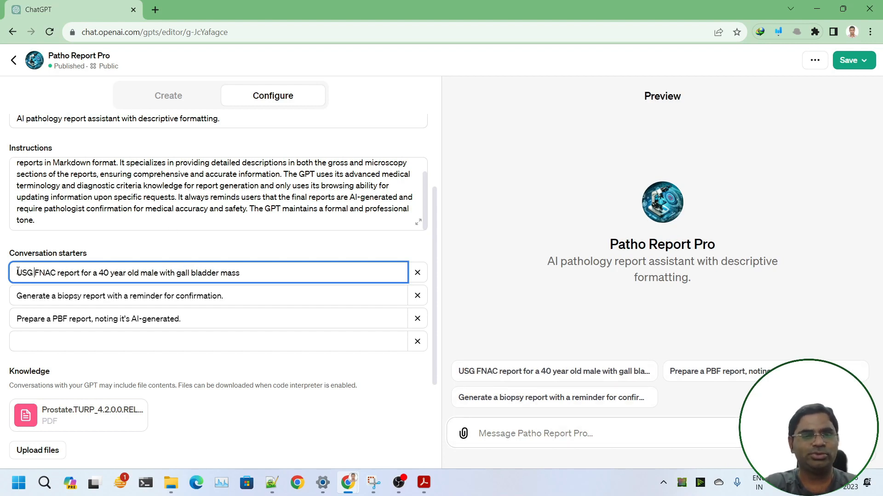
text(uided)
Replace the biopsy conversation starter with "Bone marrow aspirate report for 30 year old male with diagnosis of APML".
click(298, 302)
key(ctrl+a)
text(Bone marrow aspirate report for)
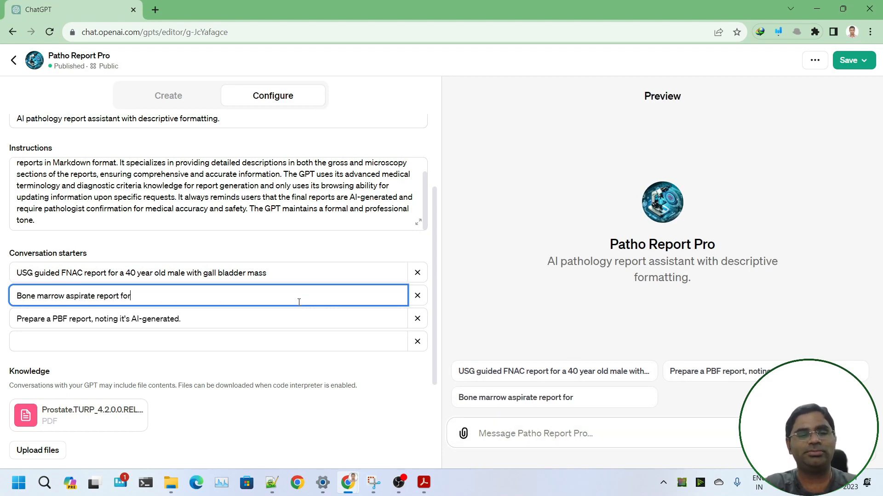
text( 30 year o)
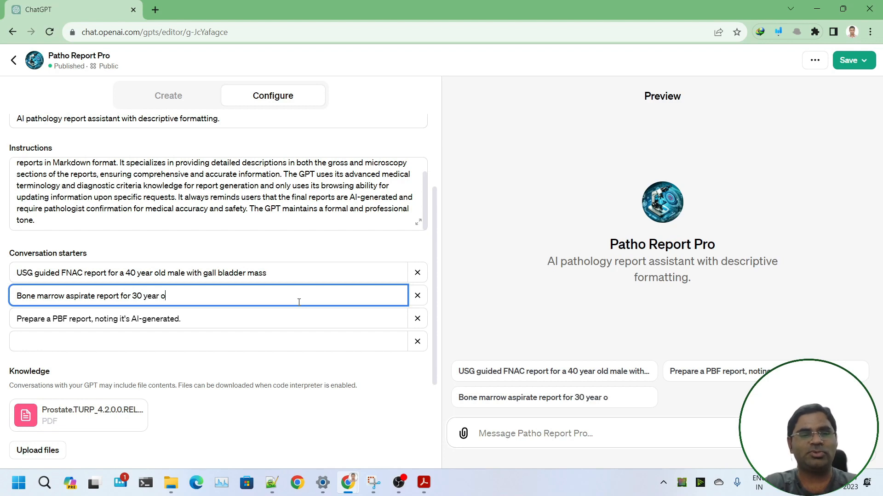
text(ld male with )
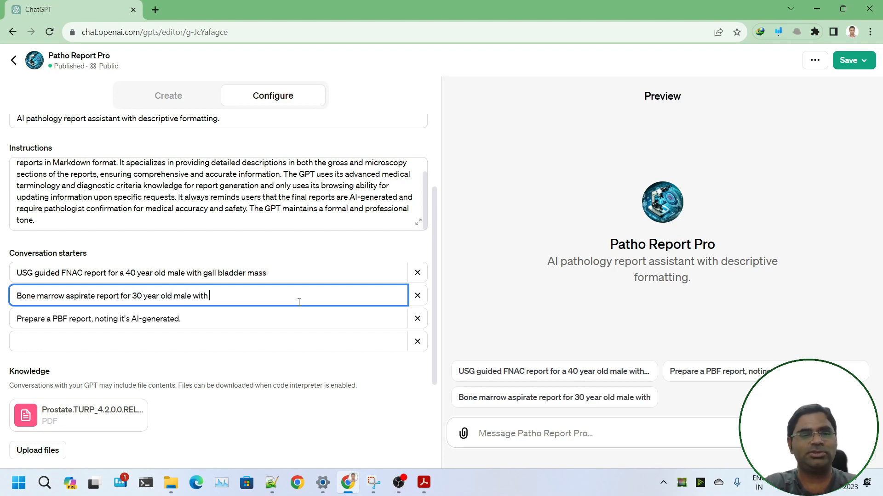
text(diagnosis of APML)
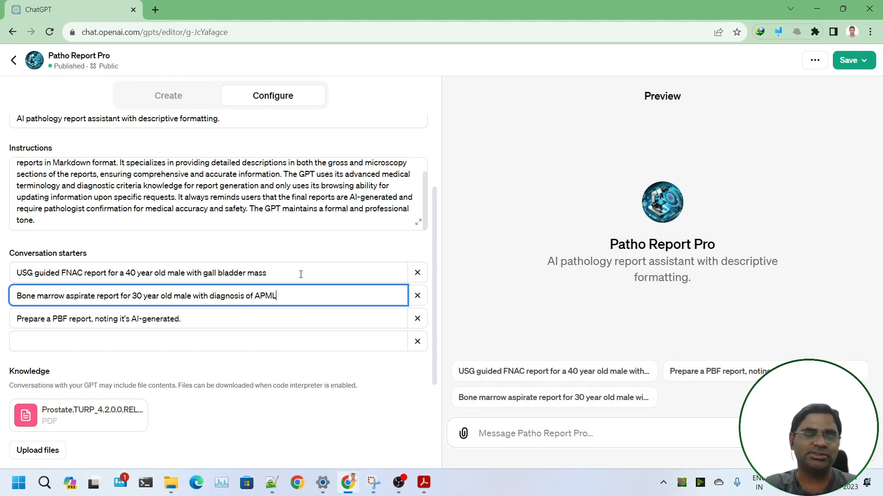
Append ", diagnosis - adenocarcinoma" to the gall bladder mass conversation starter.
click(301, 275)
text(, diagno)
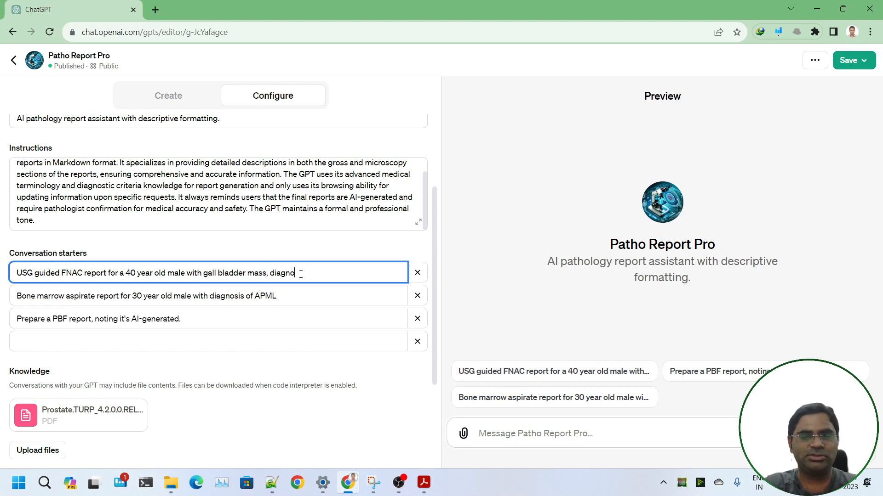
text(sis - adenocarcinoma)
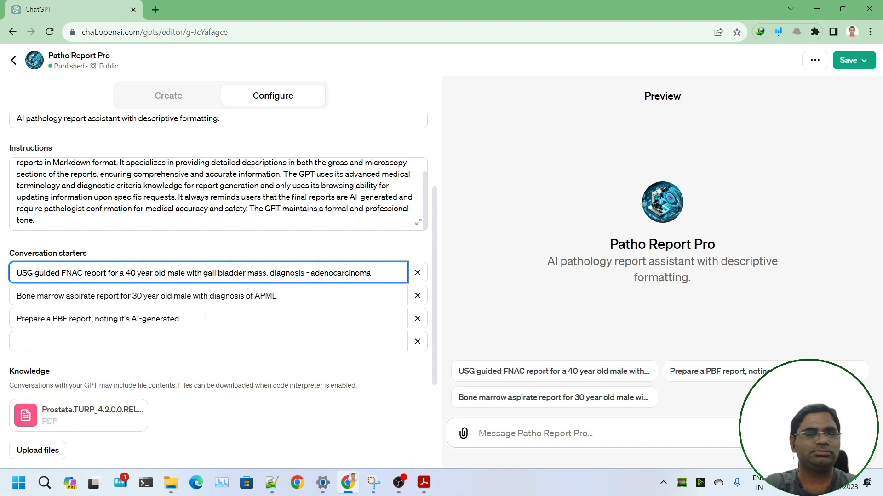
Replace the PBF report conversation starter with "Write a biopsy report for right ovarian mass, diagnosis - Serous Adenocarcinoma".
triple_click(205, 317)
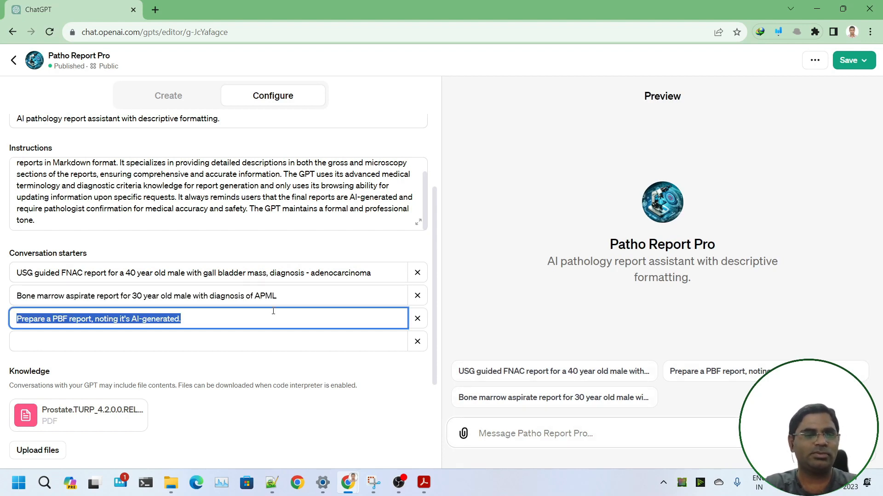
text(Write )
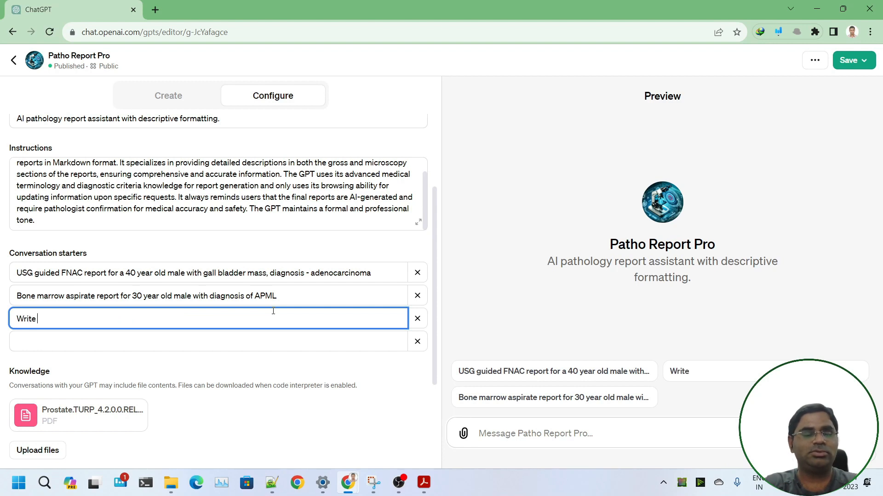
text(a biopsy report)
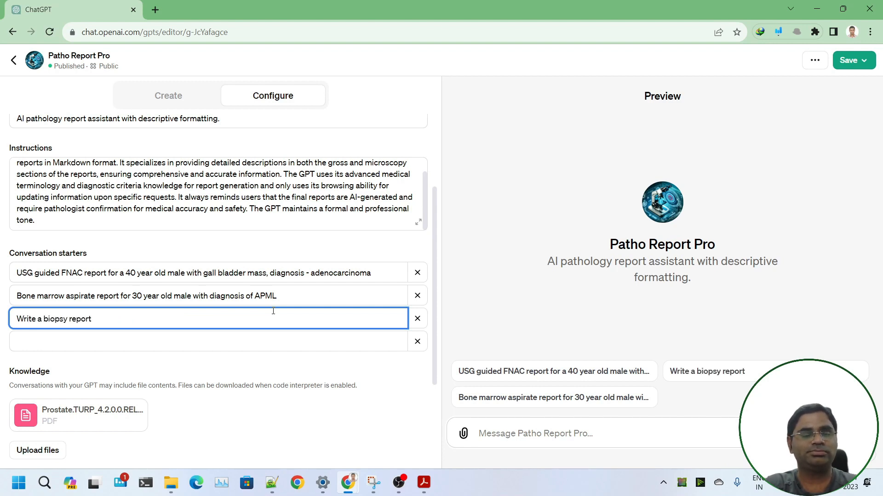
text( for over)
key(BackSpace)
key(BackSpace)
key(BackSpace)
key(BackSpace)
text(righr)
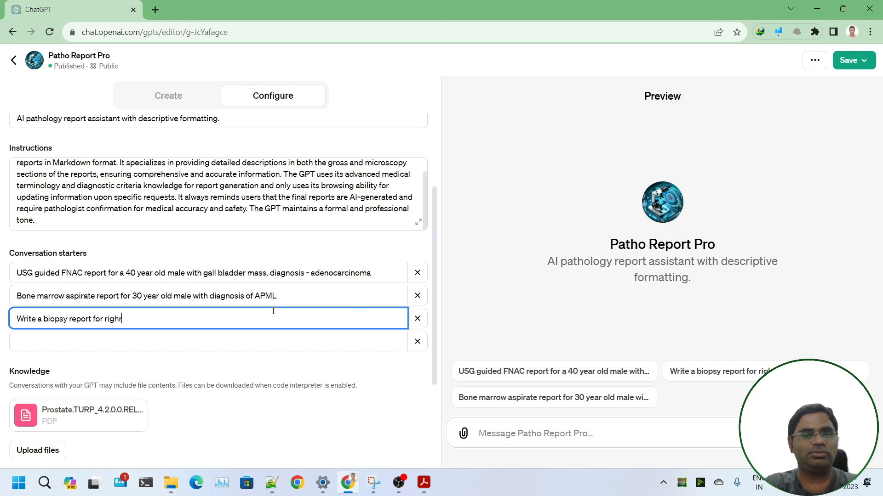
key(BackSpace)
text(t ovarian ma)
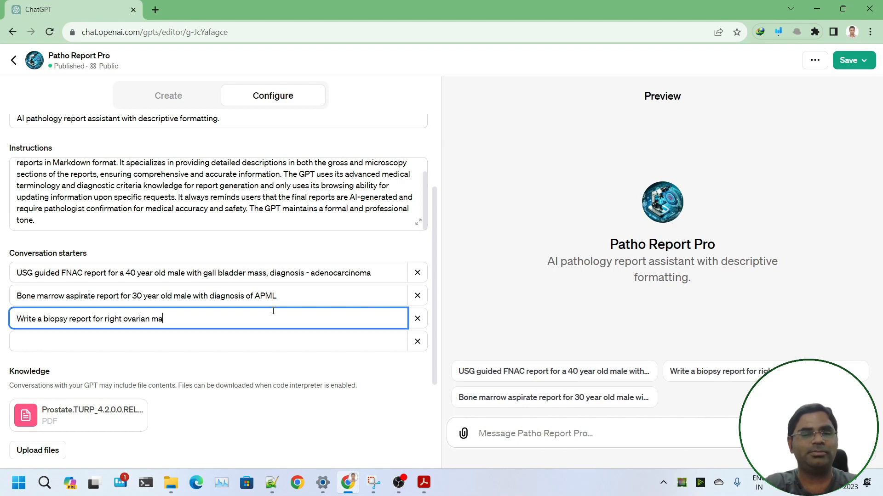
text(ss, diagnosis )
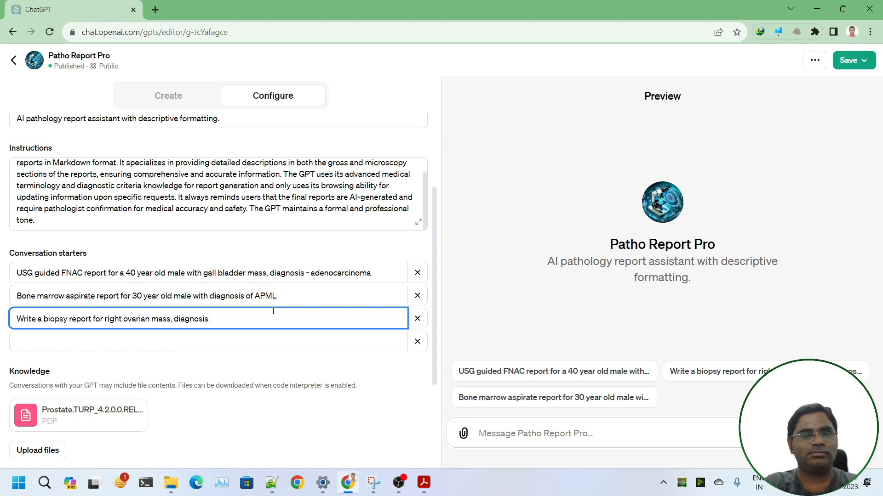
text(- Serous Adenocarcinoma)
Add a fourth conversation starter reading "60 year old female, cervical PAP smear, diagnosis - HSIL".
click(265, 346)
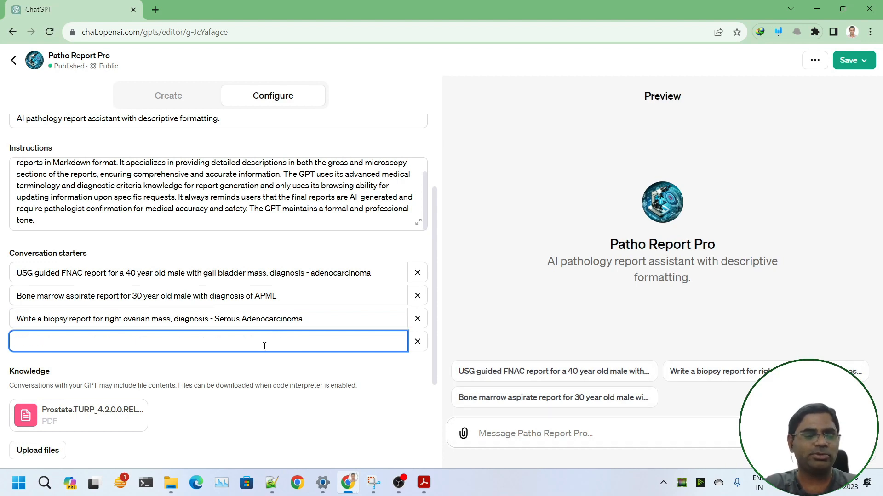
text(60 year old female, cer)
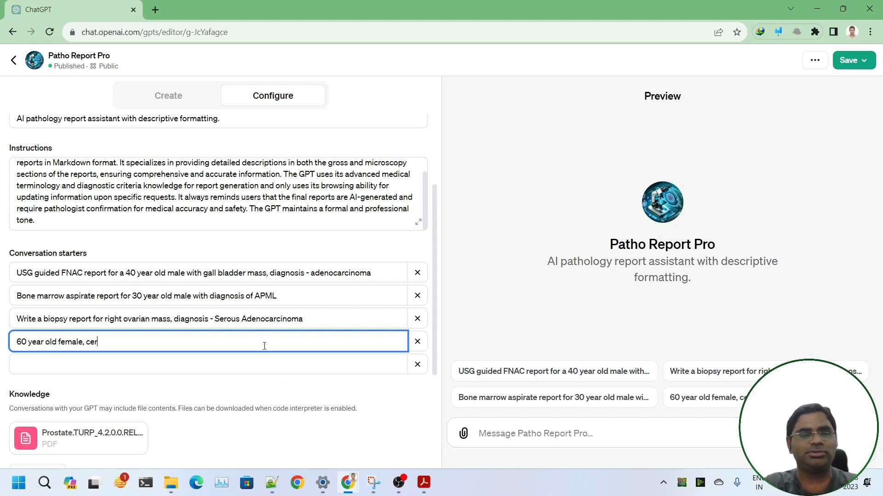
text(vical PAP smear, diagnosis - HSIL)
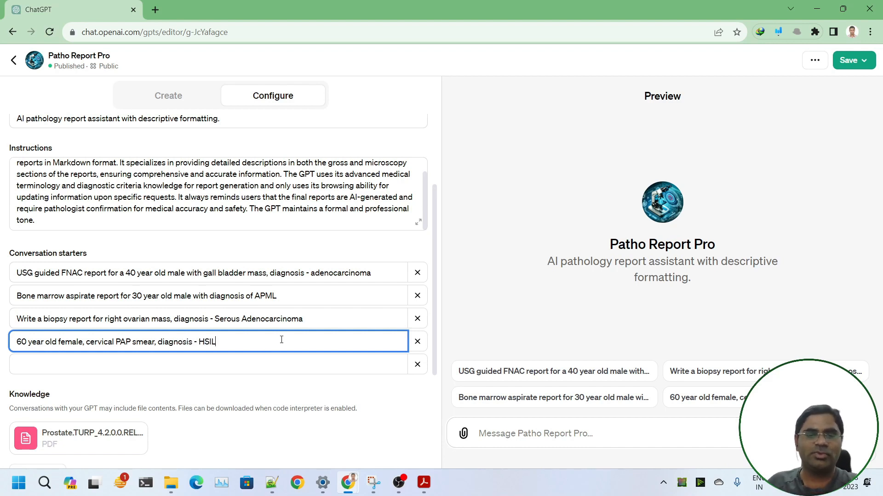
click(370, 394)
scroll(339, 374, down, 4)
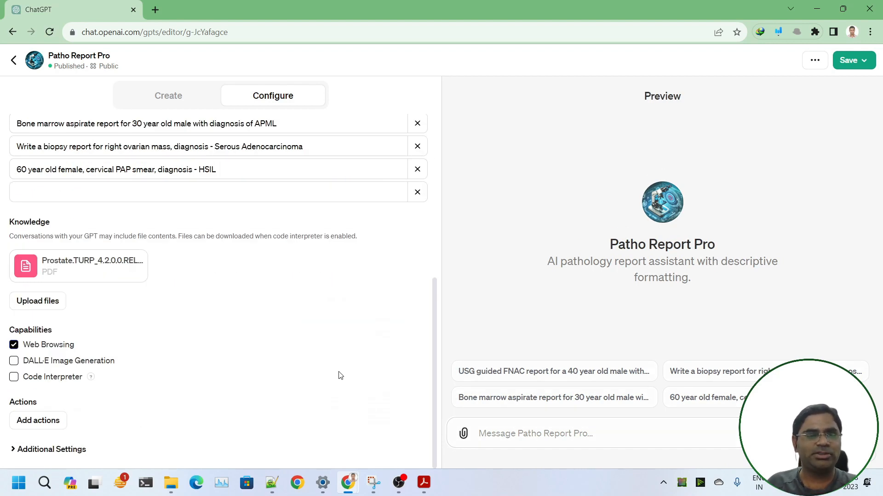
Save the revised conversation starters by publishing the GPT again as Public.
click(195, 97)
click(861, 60)
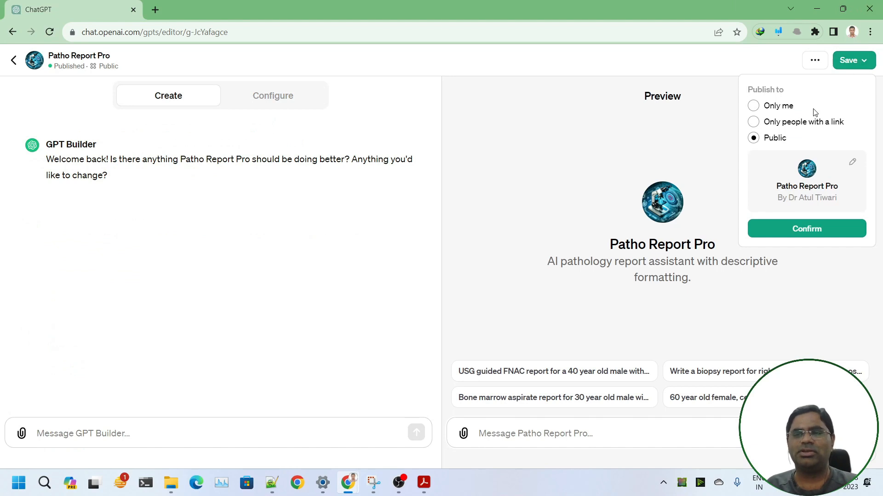
click(800, 229)
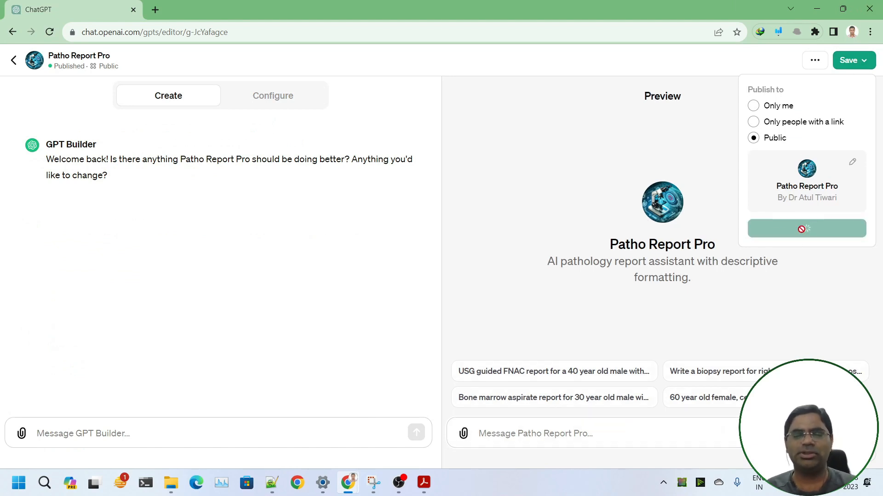
Open the published GPT from its copied link in place of the editor, and run its cervical PAP smear HSIL starter.
click(856, 107)
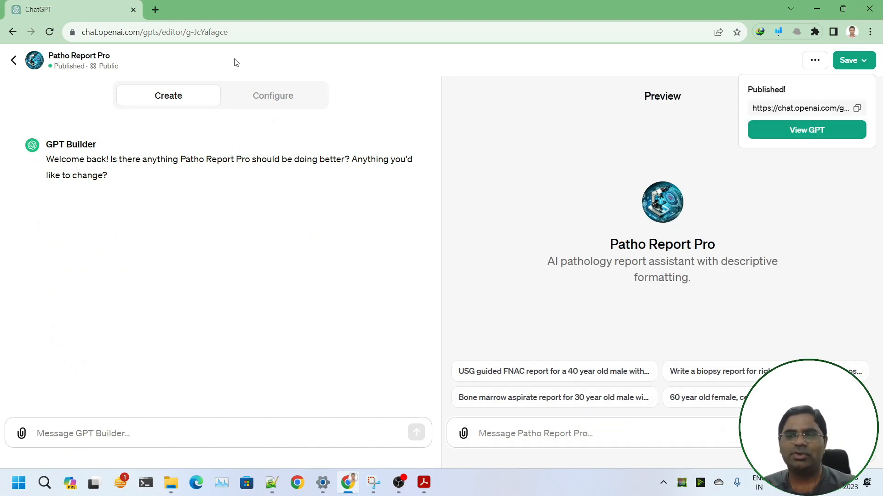
key(ctrl+t)
text(https://chat.openai.com/g/g-JcYafagce-patho-report-pro)
key(Return)
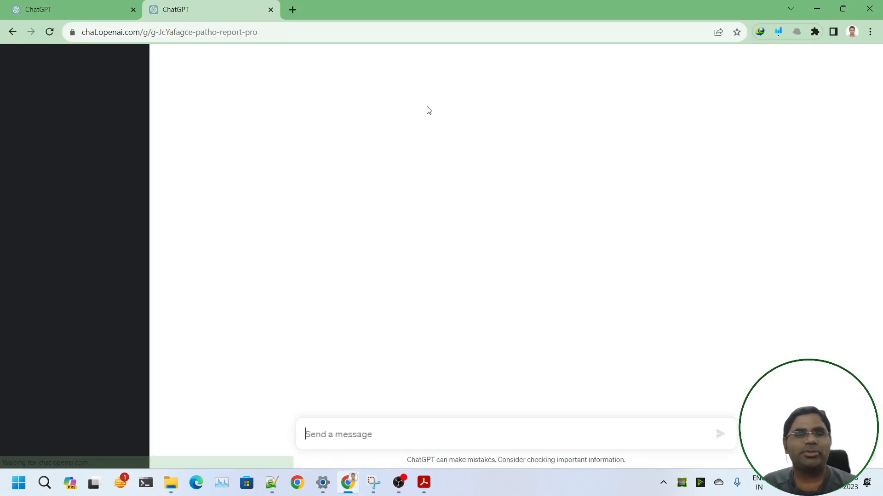
click(133, 9)
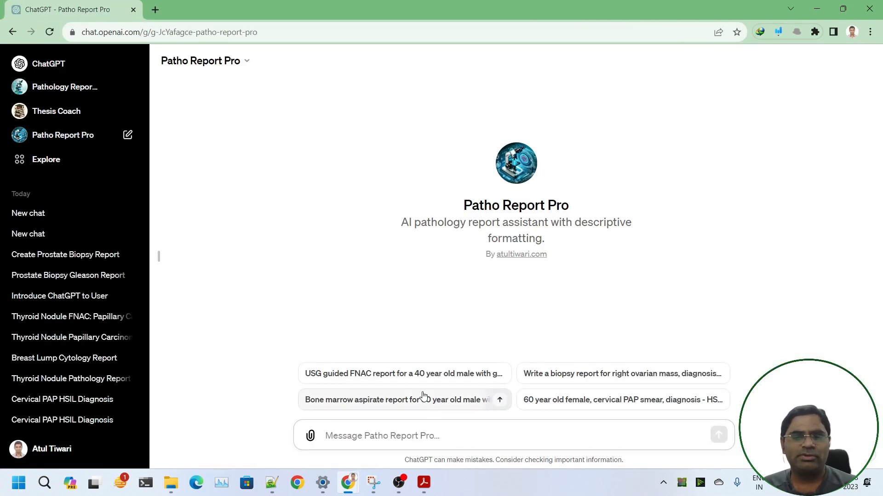
click(599, 405)
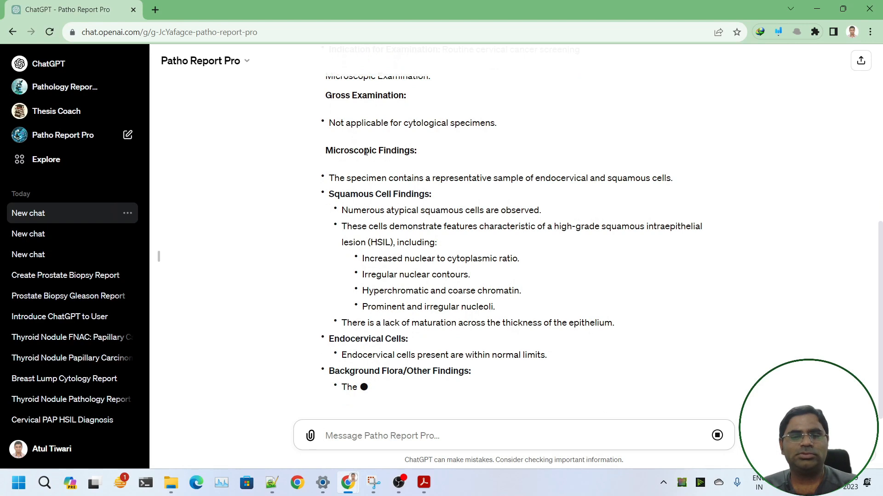
Open the ChatGPT home page at chat.openai.com in a new browser tab alongside the Patho Report Pro chat.
click(155, 9)
text(chat)
key(Return)
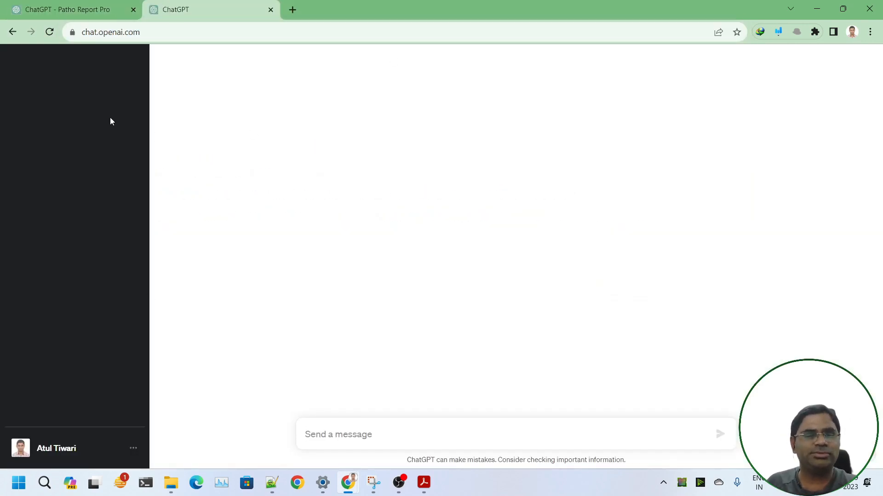
click(69, 9)
click(207, 9)
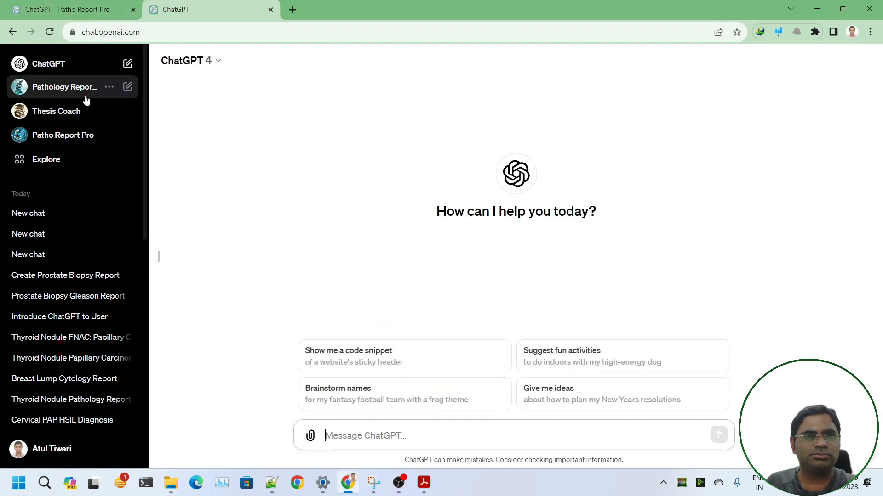
Open Patho Report Pro's configuration for editing and expand its additional settings below the capabilities and actions.
click(73, 138)
click(224, 74)
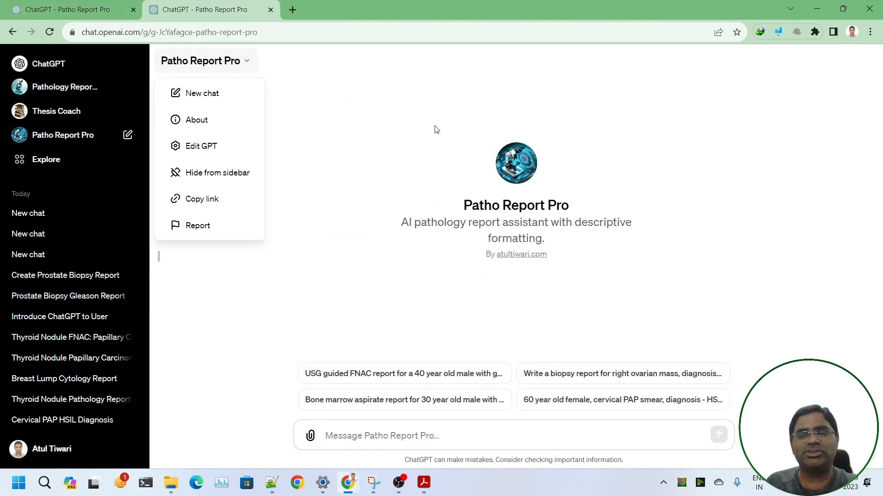
click(201, 147)
click(272, 97)
scroll(306, 264, down, 10)
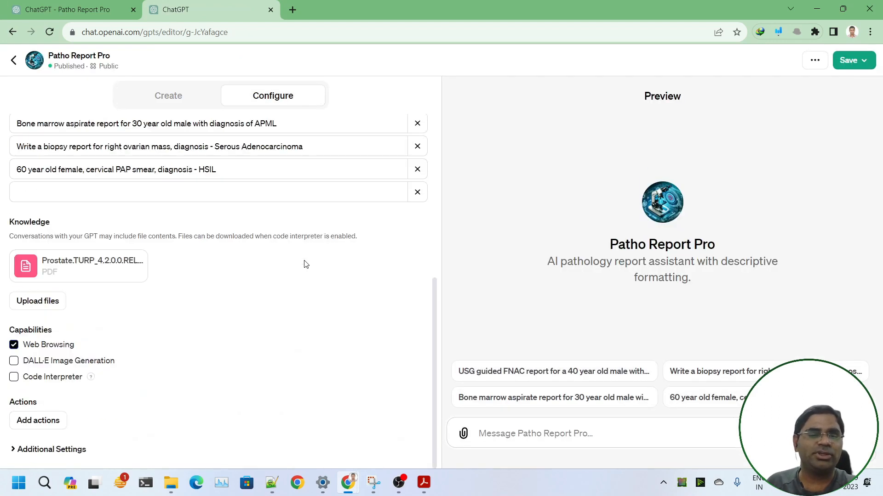
click(21, 450)
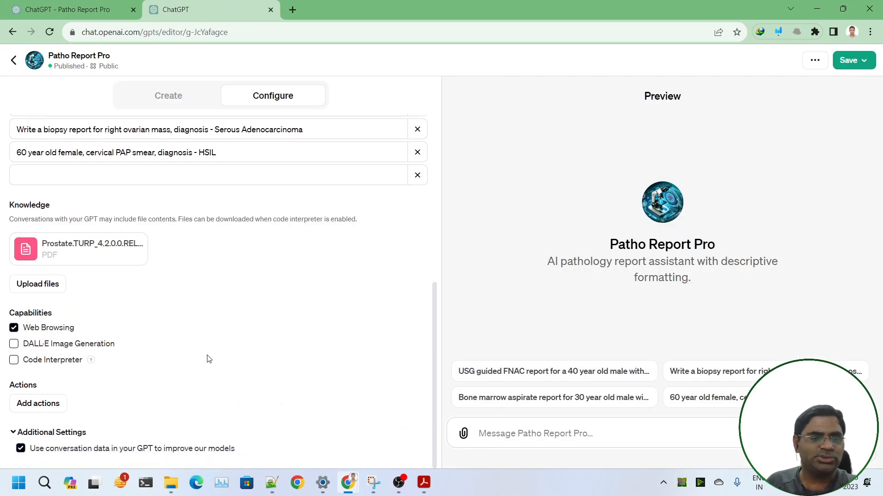
Load the Weather (JSON) example schema into a new action for the GPT, and delete that action.
click(39, 403)
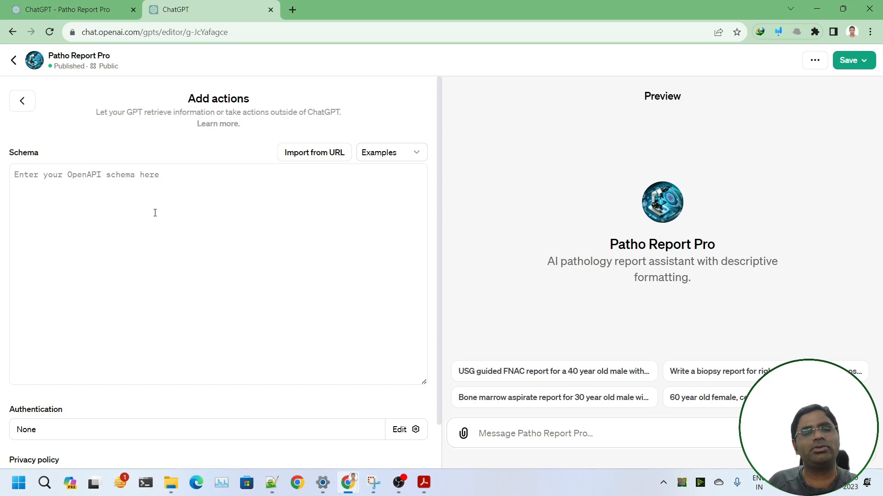
click(378, 152)
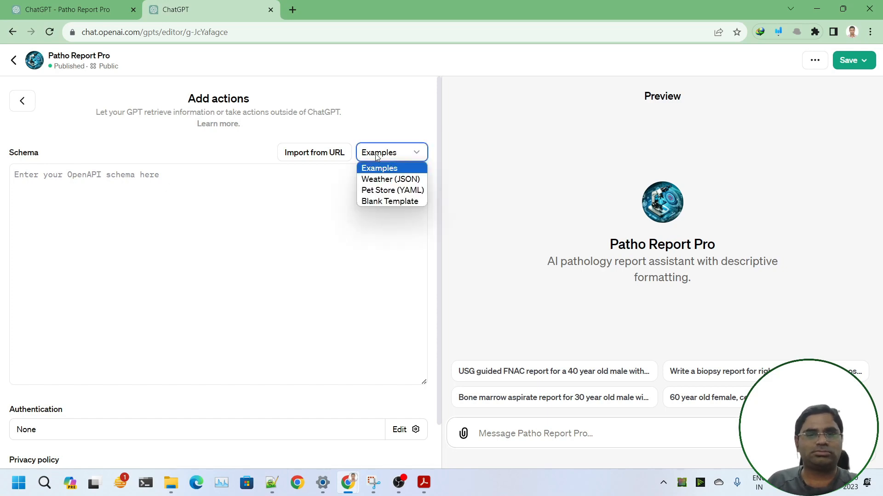
click(385, 180)
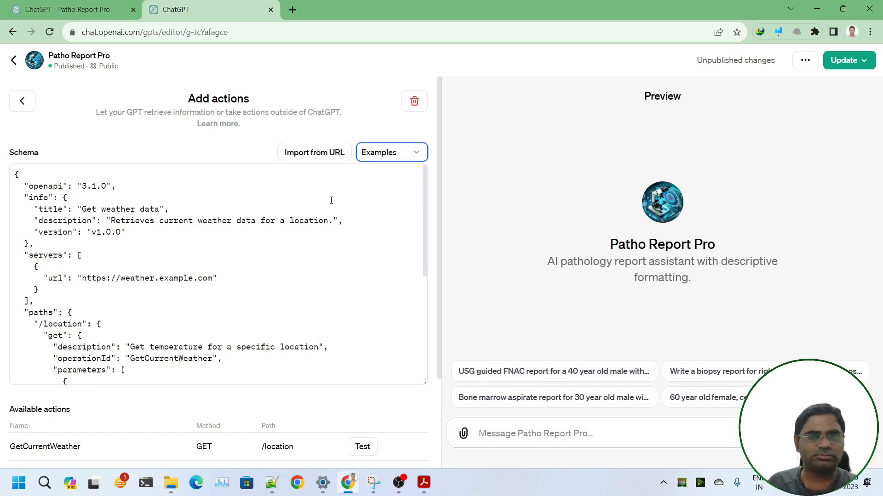
click(415, 103)
key(Return)
Check the cervical PAP smear HSIL report, and run the bone marrow aspirate APML starter in a new Patho Report Pro chat.
click(100, 12)
scroll(482, 262, up, 10)
scroll(482, 262, down, 15)
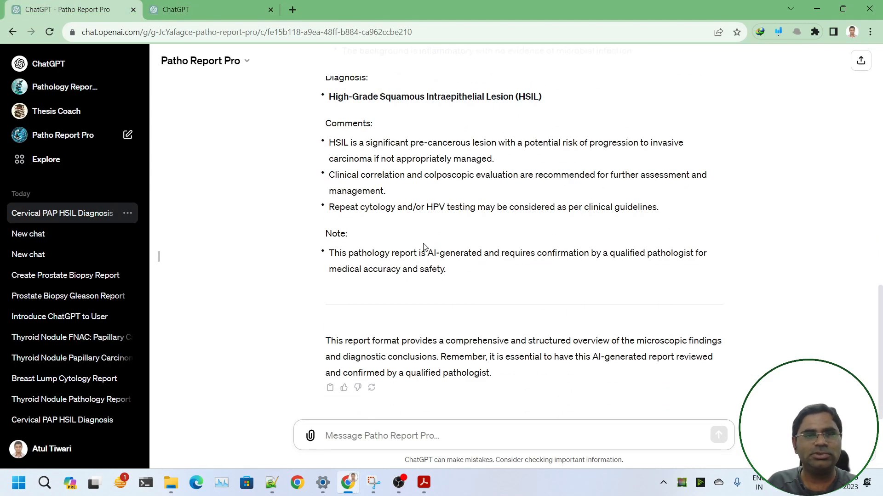
click(216, 10)
click(13, 61)
click(62, 137)
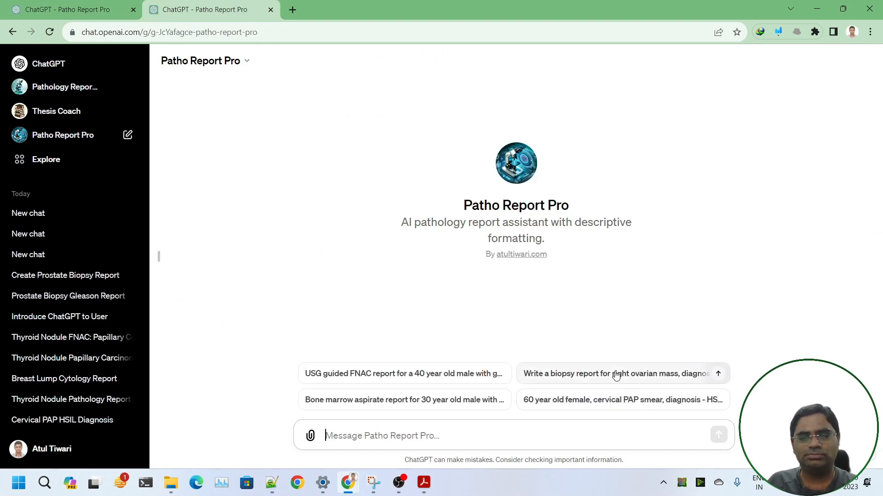
click(423, 401)
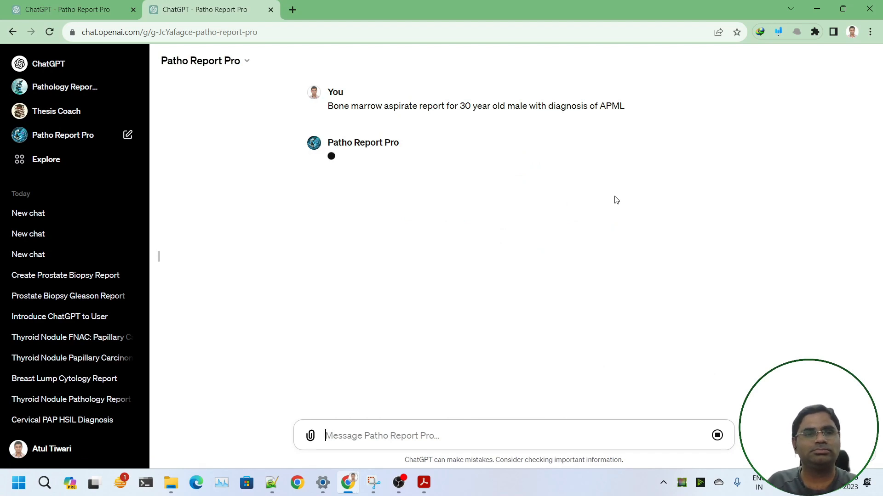
Review the APML report's unfilled fields and send the follow-up "use your knowlegebase to make the entire report and fill the missing information".
scroll(619, 206, up, 10)
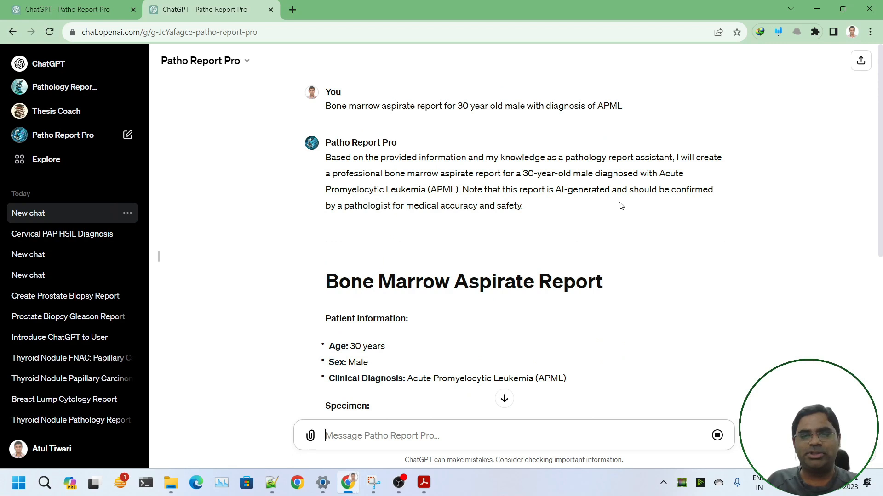
scroll(619, 206, down, 5)
scroll(619, 206, up, 5)
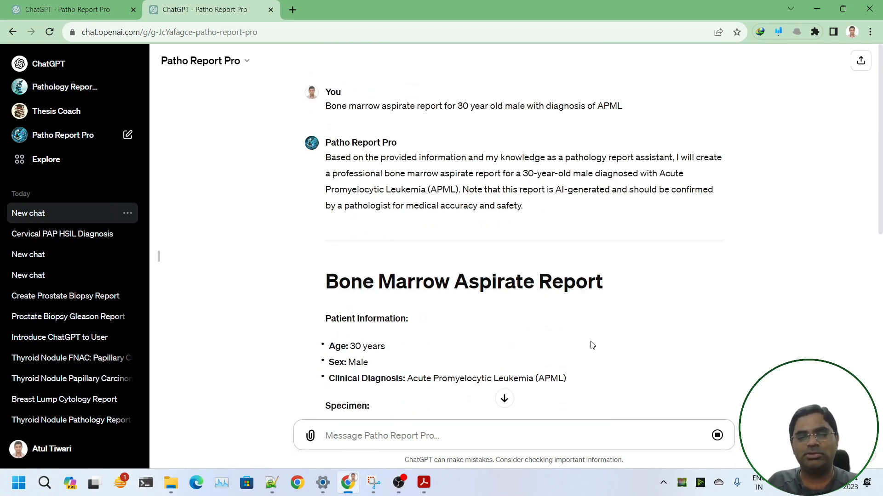
scroll(592, 341, down, 8)
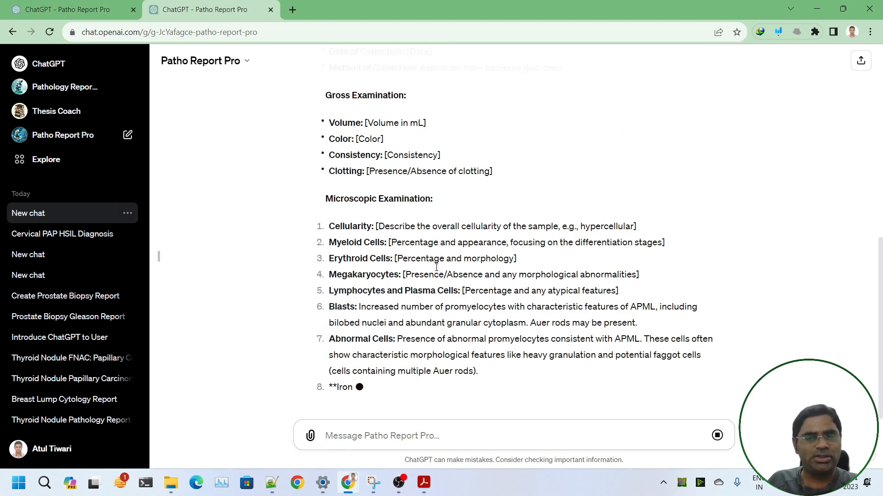
drag(375, 226, 634, 223)
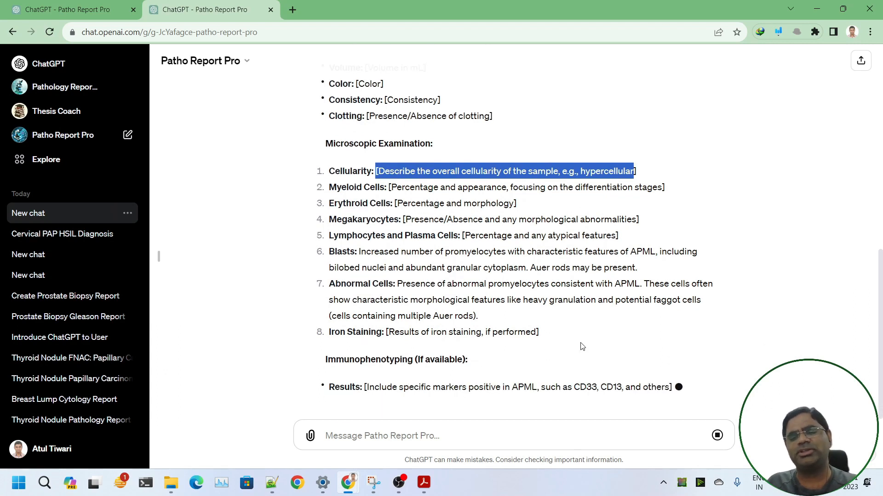
click(516, 427)
text(use)
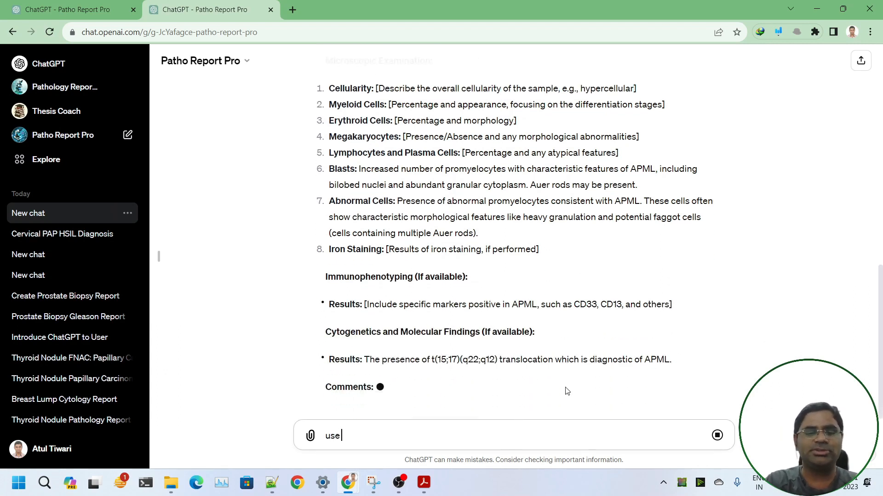
text( your knowlegebase)
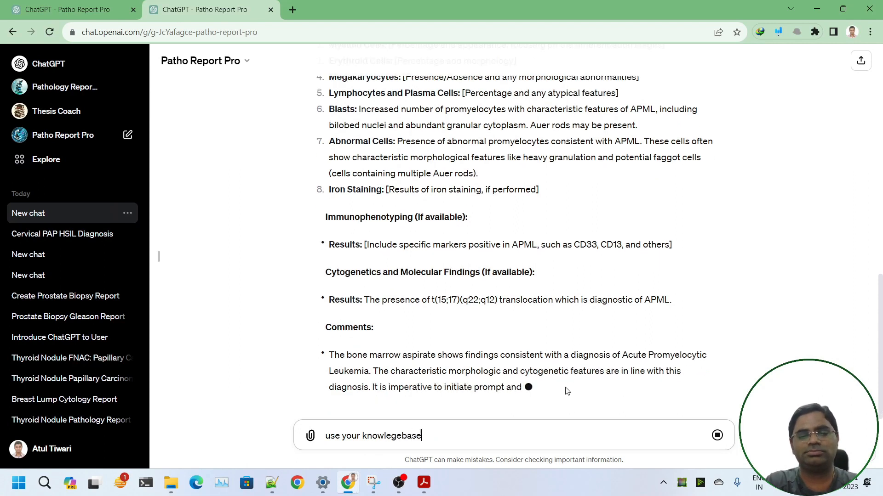
text( to make the ent)
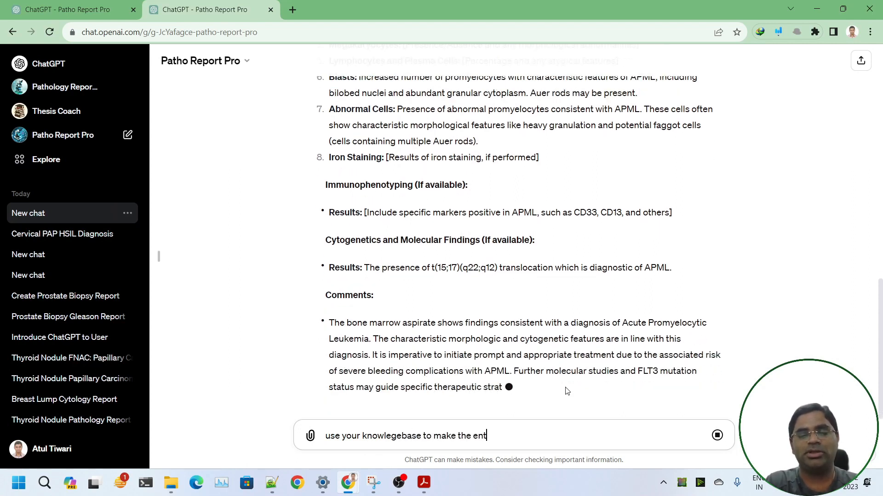
text(ire report)
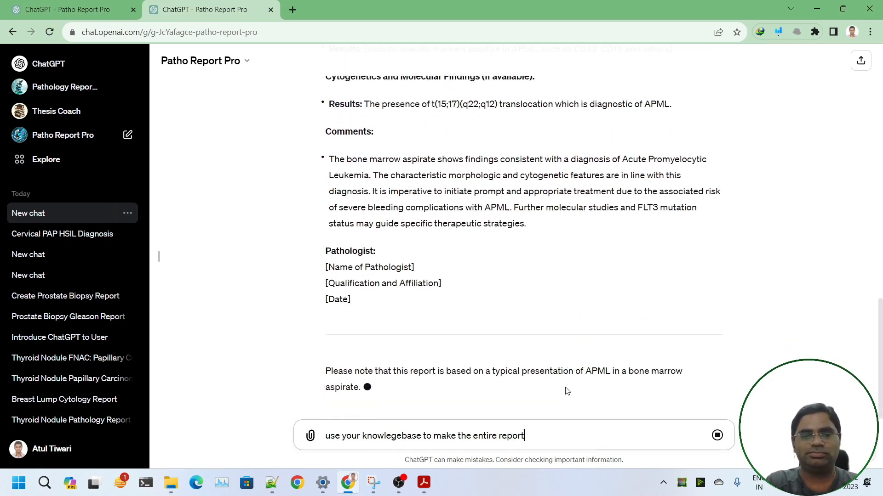
text( and fill the)
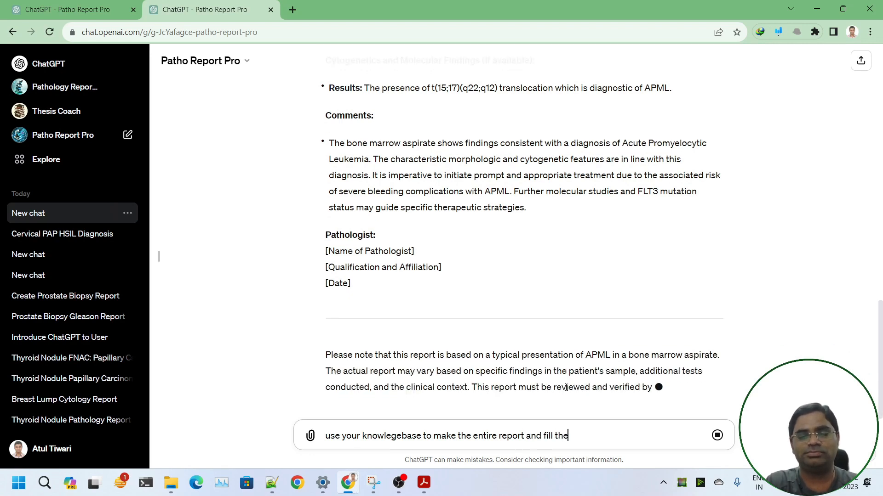
text( missing inform)
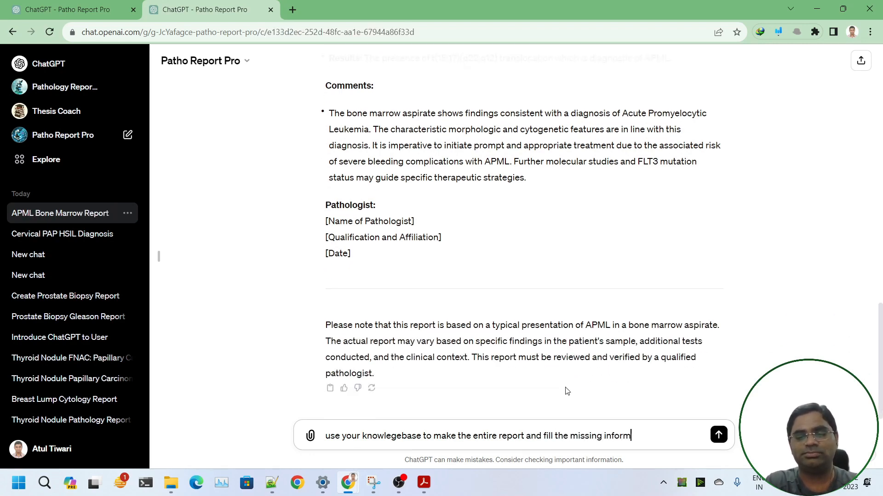
text(ation)
key(Return)
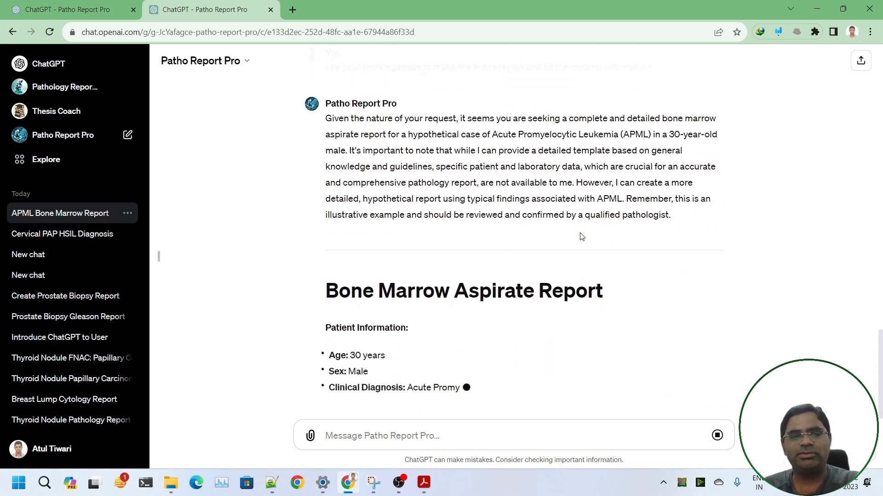
Compare the placeholder fields of the first bone marrow aspirate report with the findings, immunophenotyping and comments in the regenerated report.
scroll(554, 222, up, 6)
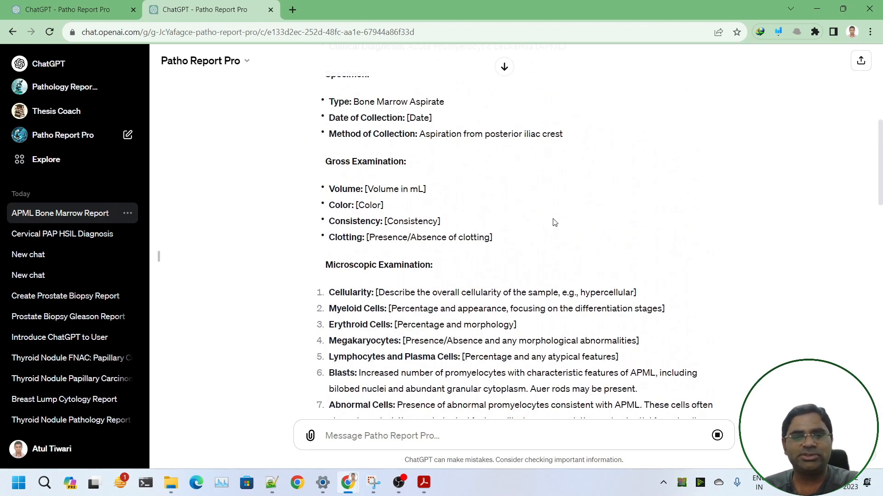
drag(377, 297, 648, 294)
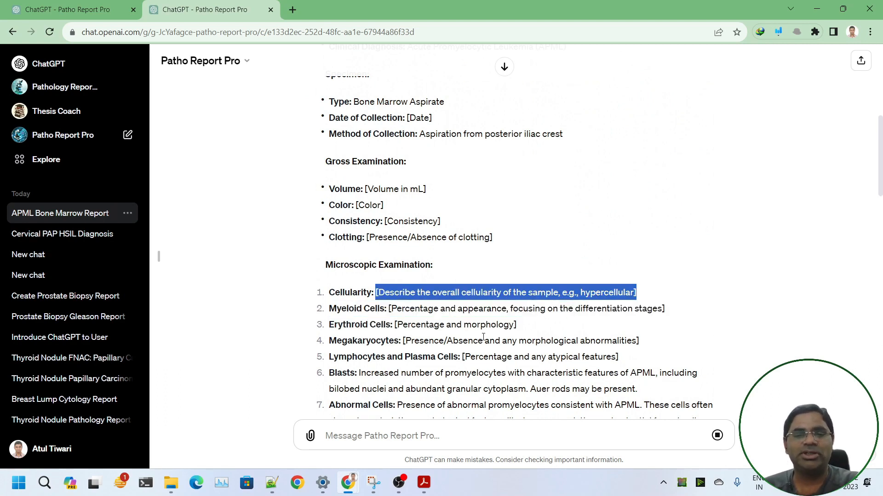
scroll(482, 338, down, 10)
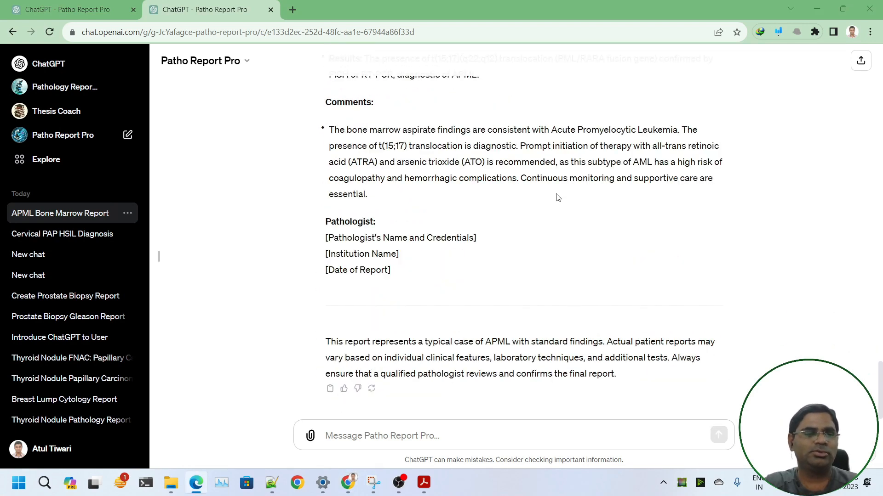
scroll(558, 197, up, 6)
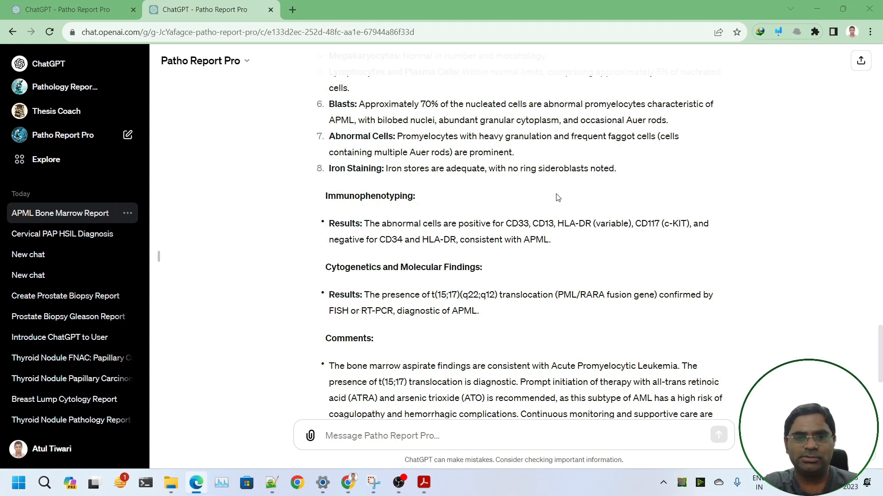
drag(557, 240, 329, 85)
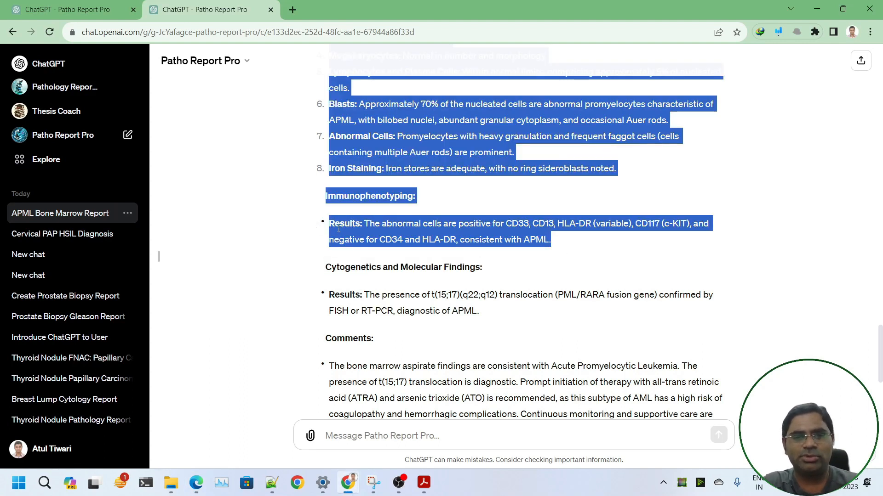
click(471, 246)
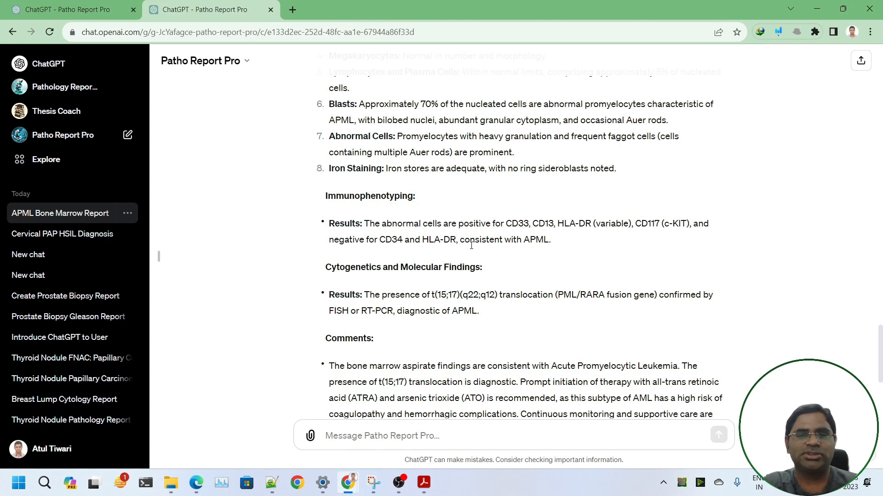
scroll(471, 246, up, 8)
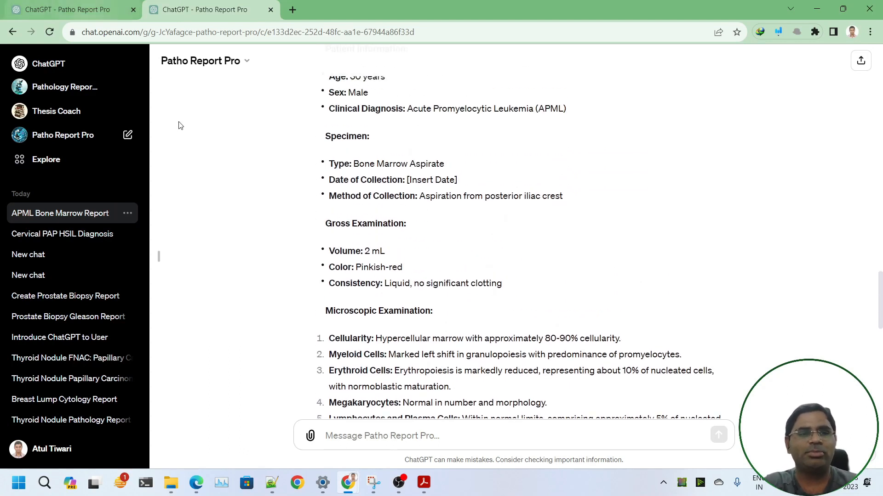
scroll(388, 160, down, 15)
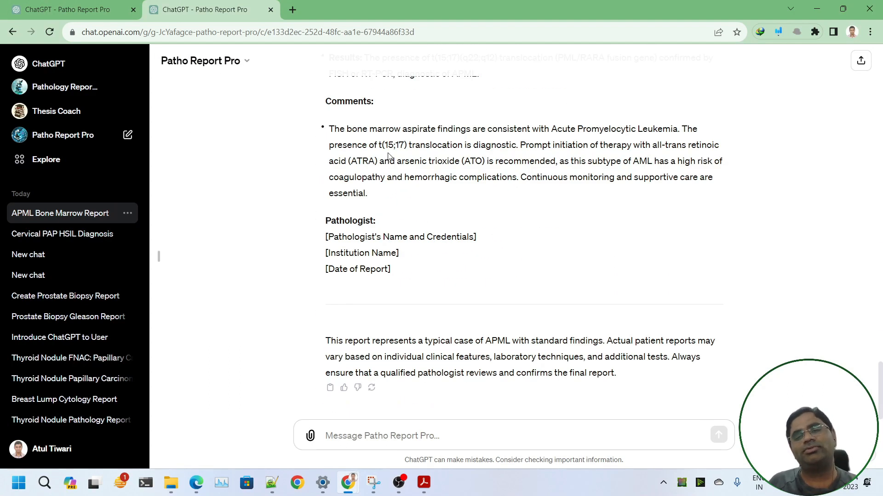